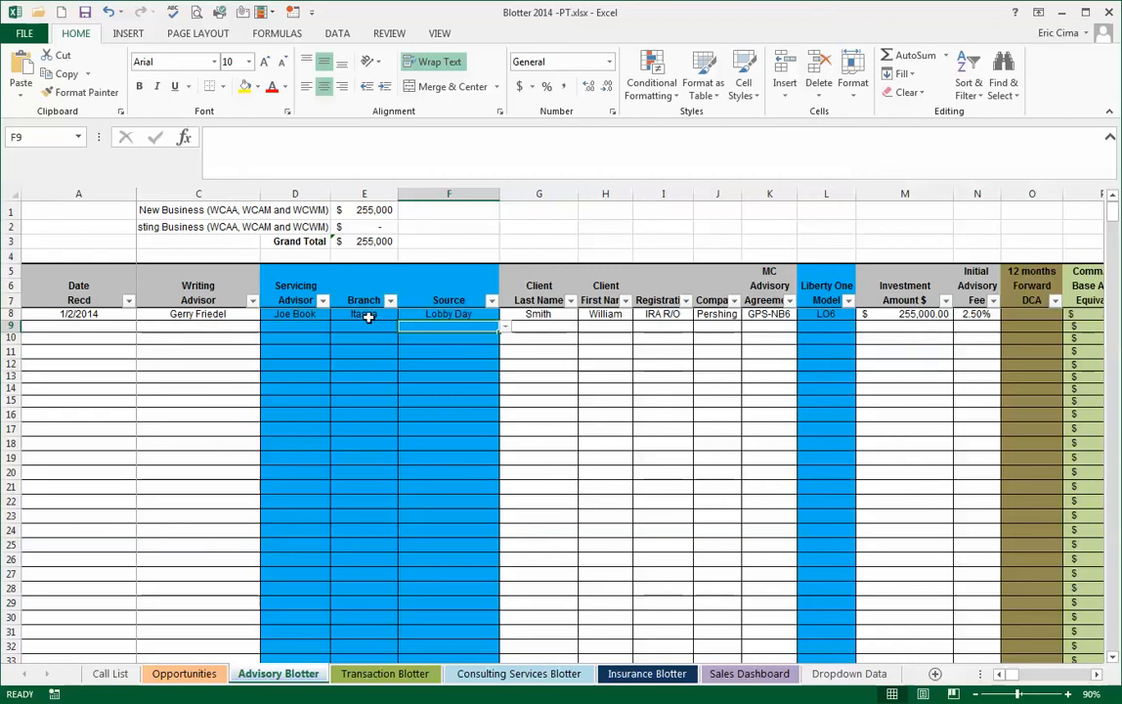
# - Check the branch choices offered in cell E8 of the Advisory Blotter and open the Dropdown Data sheet
pyautogui.click(365, 315)
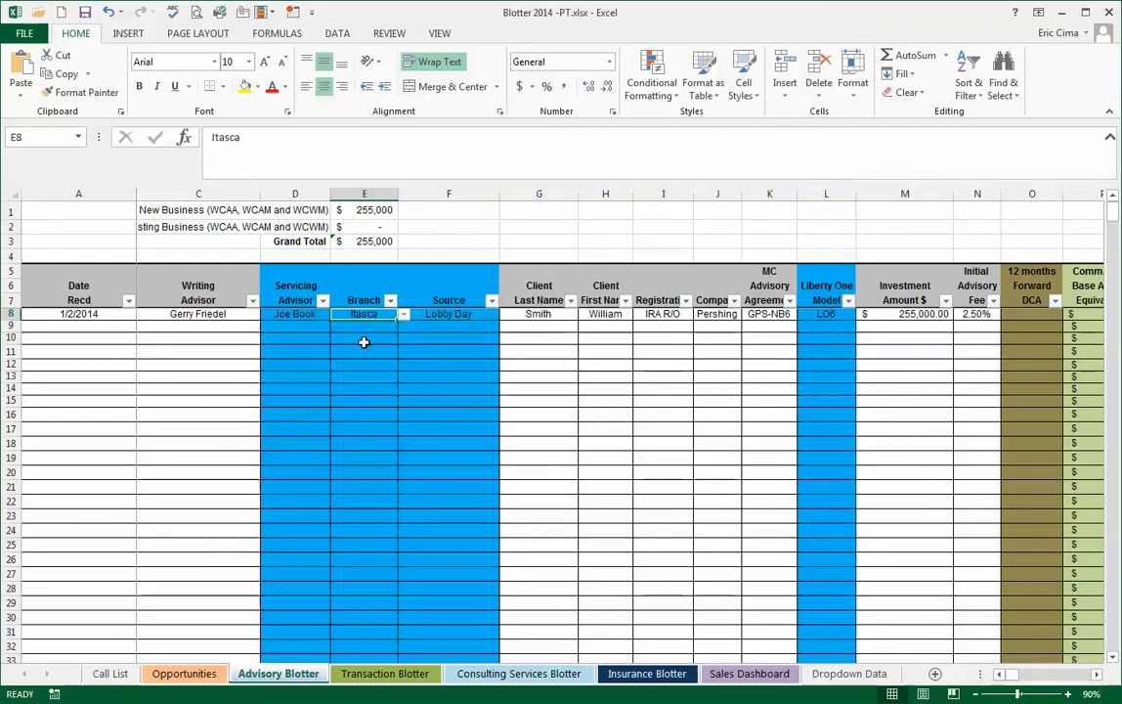
pyautogui.click(404, 315)
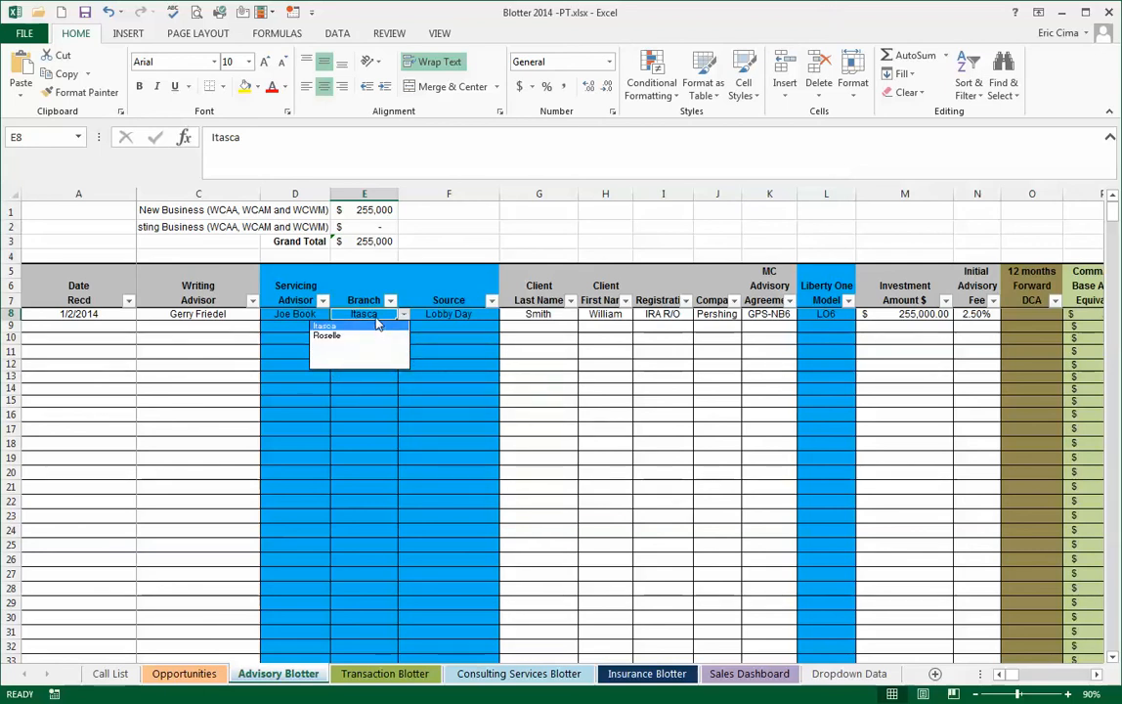
pyautogui.click(374, 316)
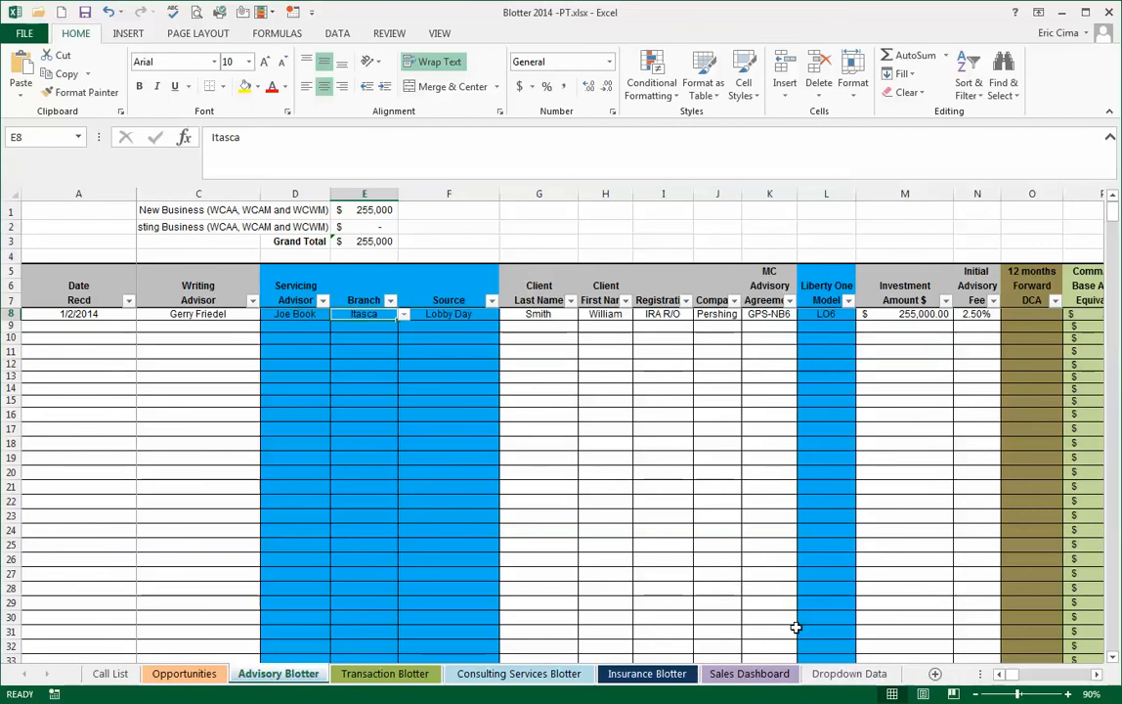
pyautogui.click(827, 675)
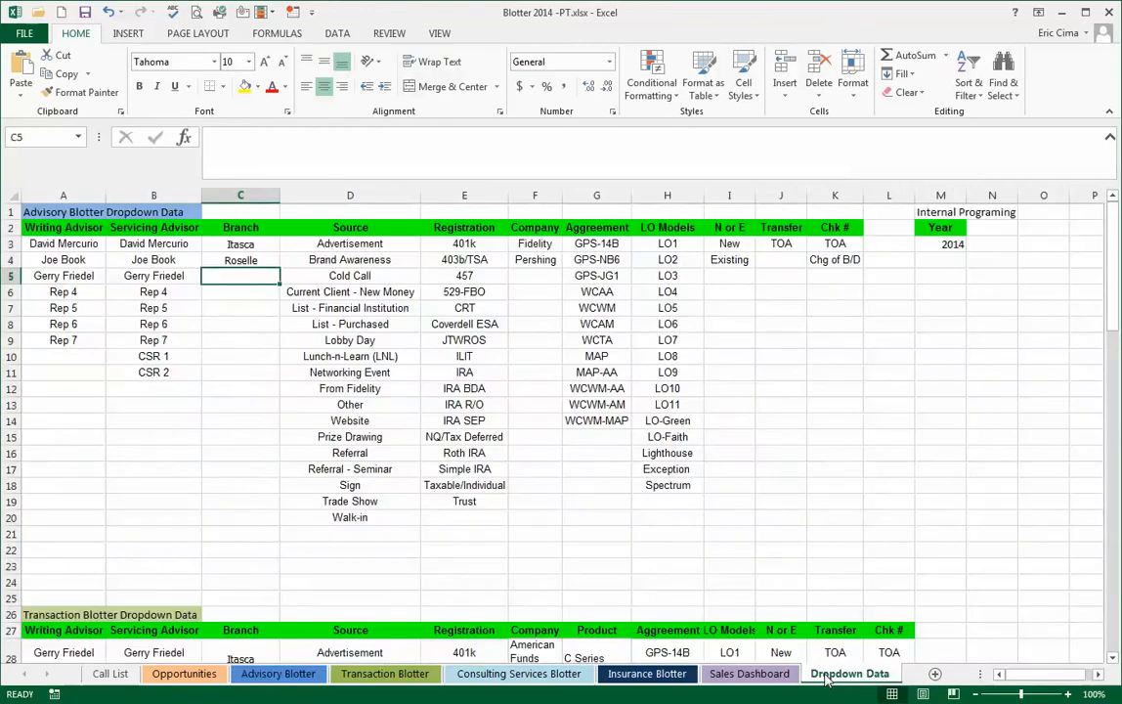
pyautogui.rightClick(243, 278)
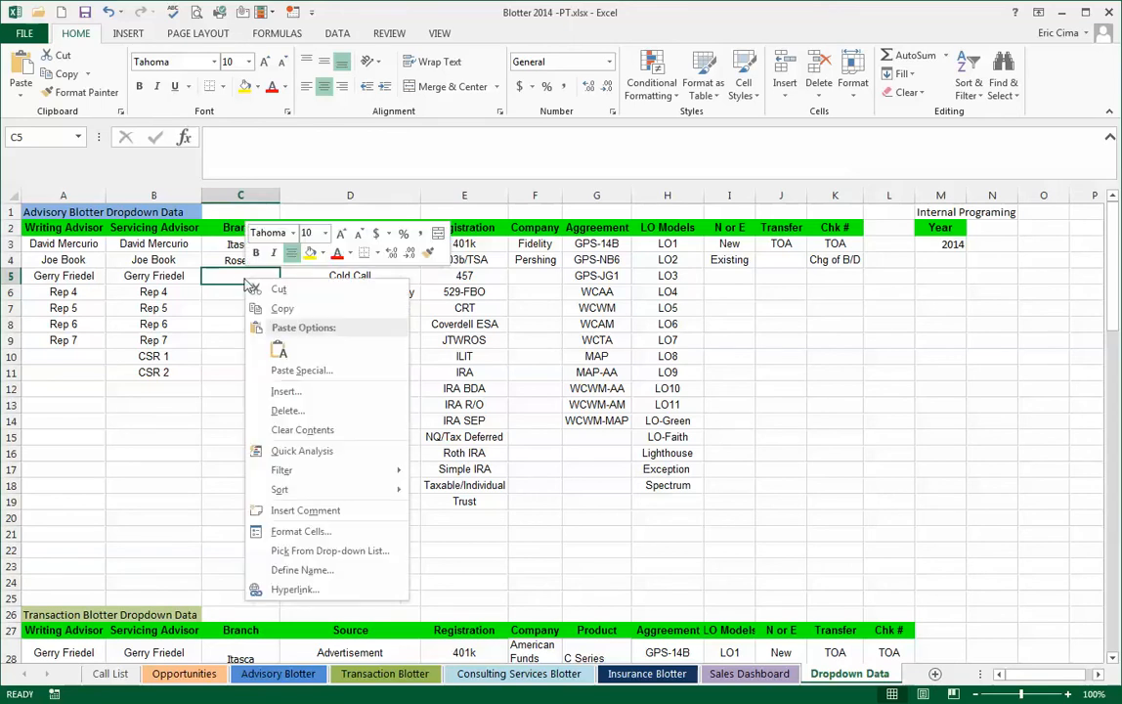
pyautogui.click(277, 350)
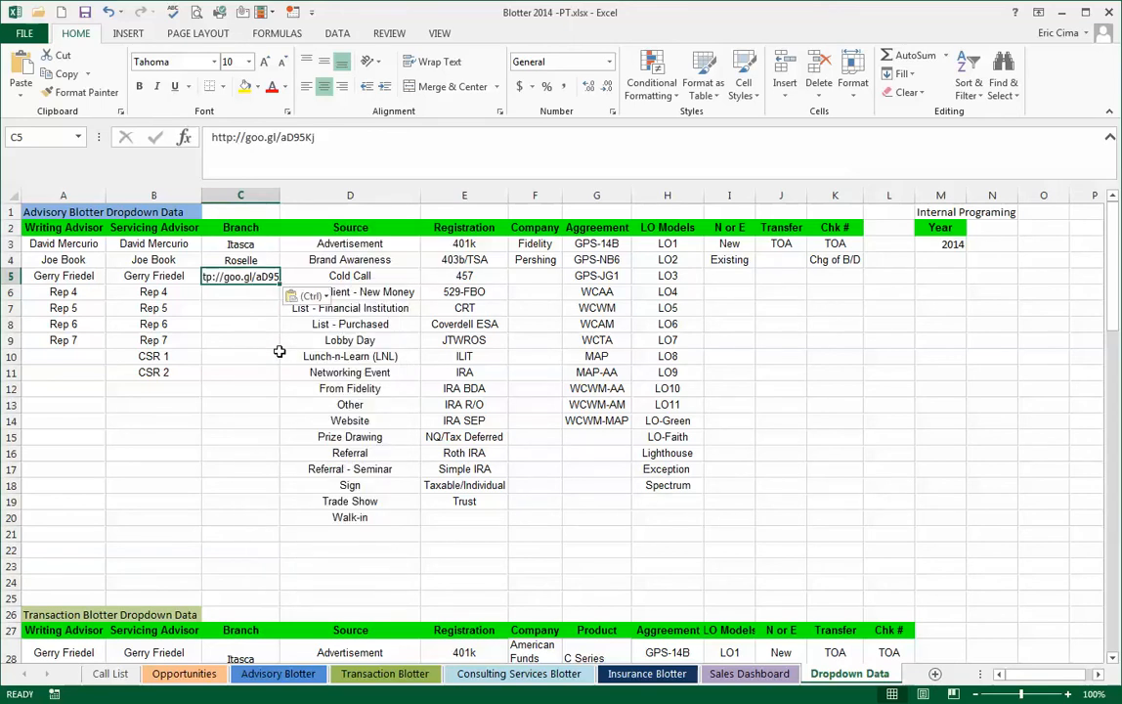
pyautogui.hotkey('ctrl', 'z')
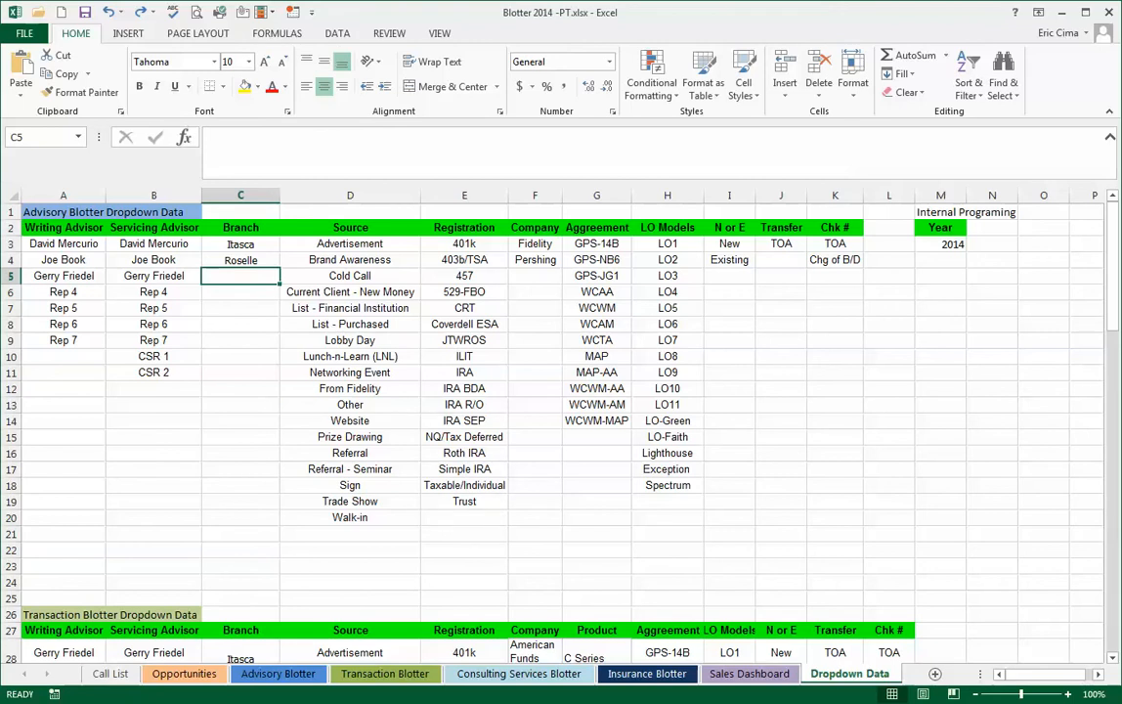
# - Paste the branch names Genoa, Sycamore, Dekalb, Elburn, Sandwich, Leland and Sarena from the other window into C5:C11 under Branch
pyautogui.hotkey('alt', 'Tab')
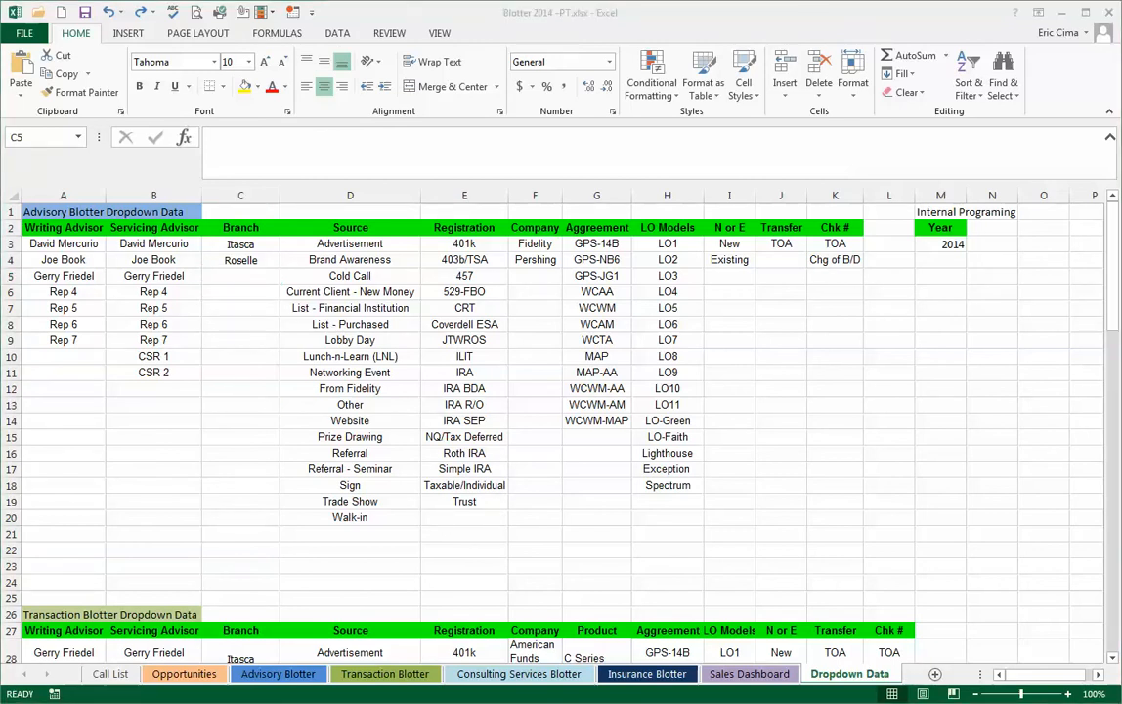
pyautogui.click(245, 275)
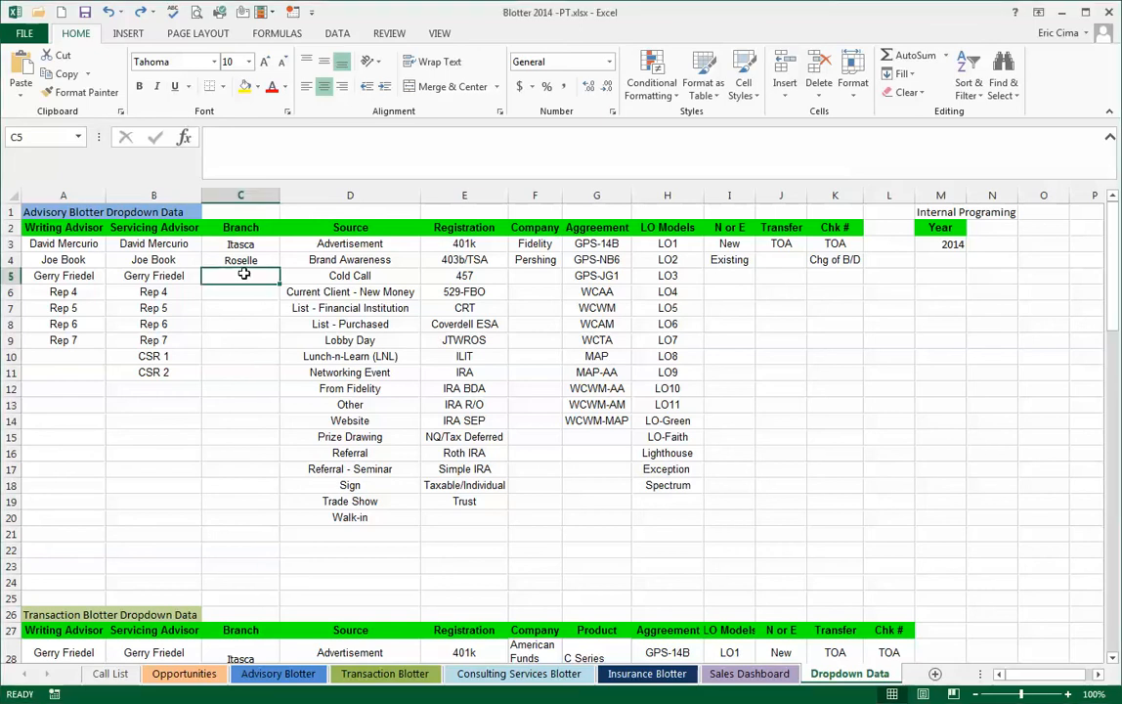
pyautogui.rightClick(244, 274)
pyautogui.click(276, 341)
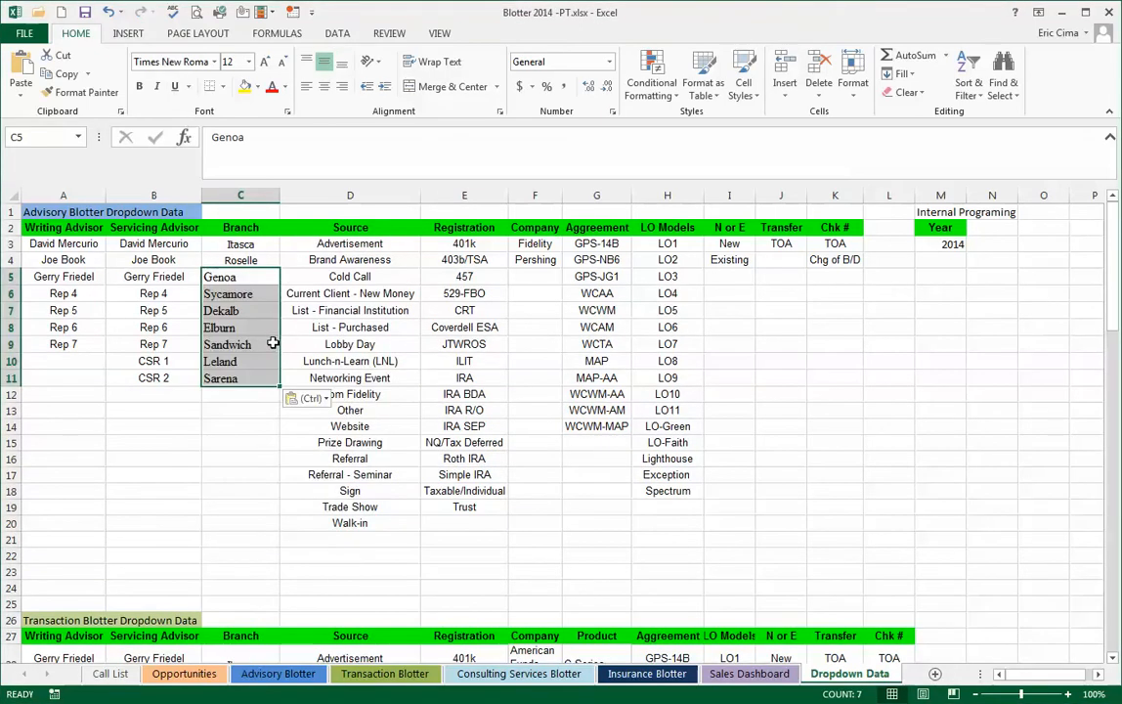
# - Copy the formatting of the Roselle cell onto the pasted branch names in C5:C11
pyautogui.click(252, 258)
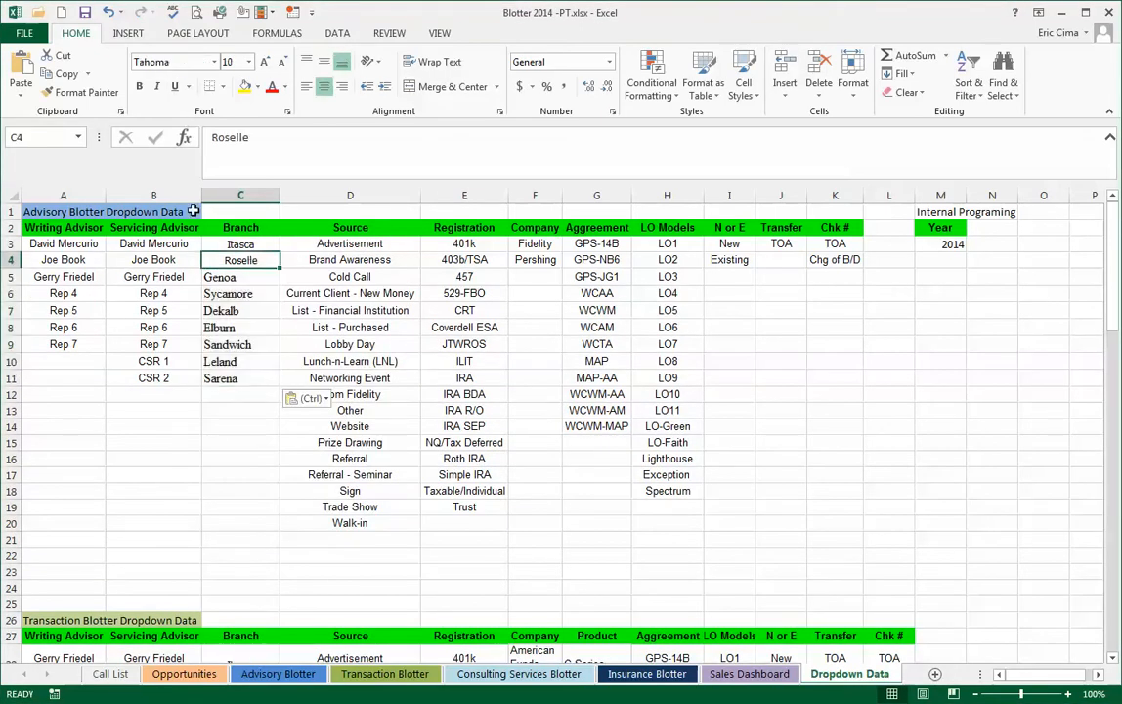
pyautogui.click(80, 92)
pyautogui.moveTo(252, 277); pyautogui.dragTo(251, 375)
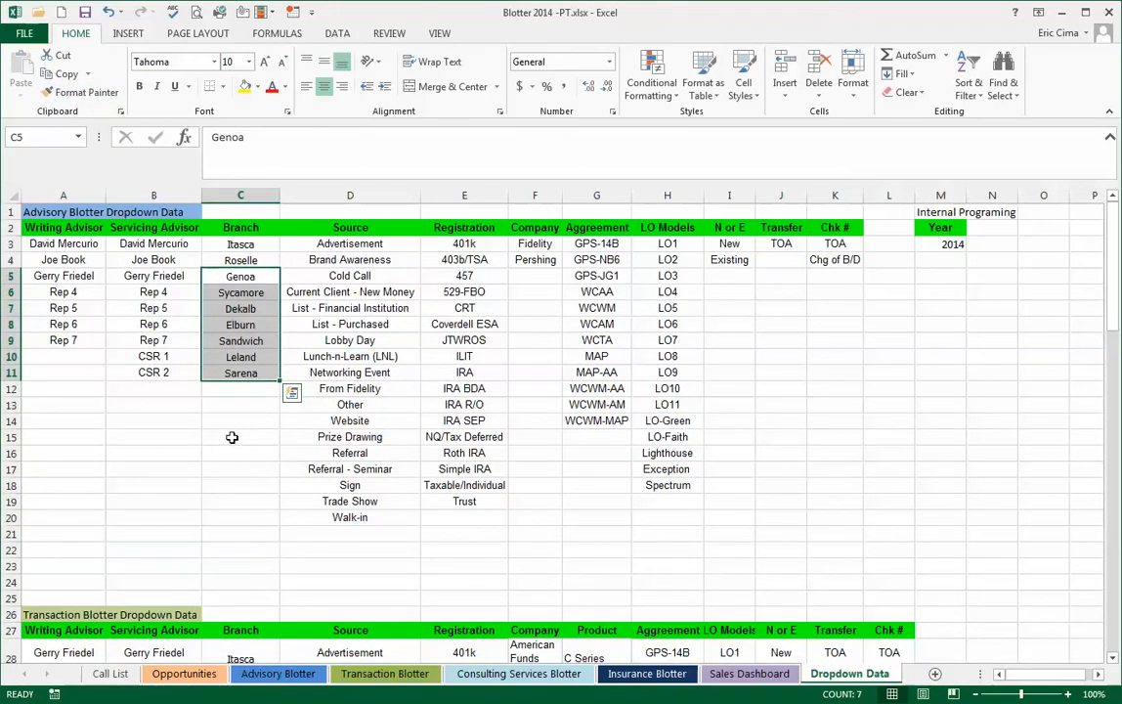
pyautogui.click(232, 437)
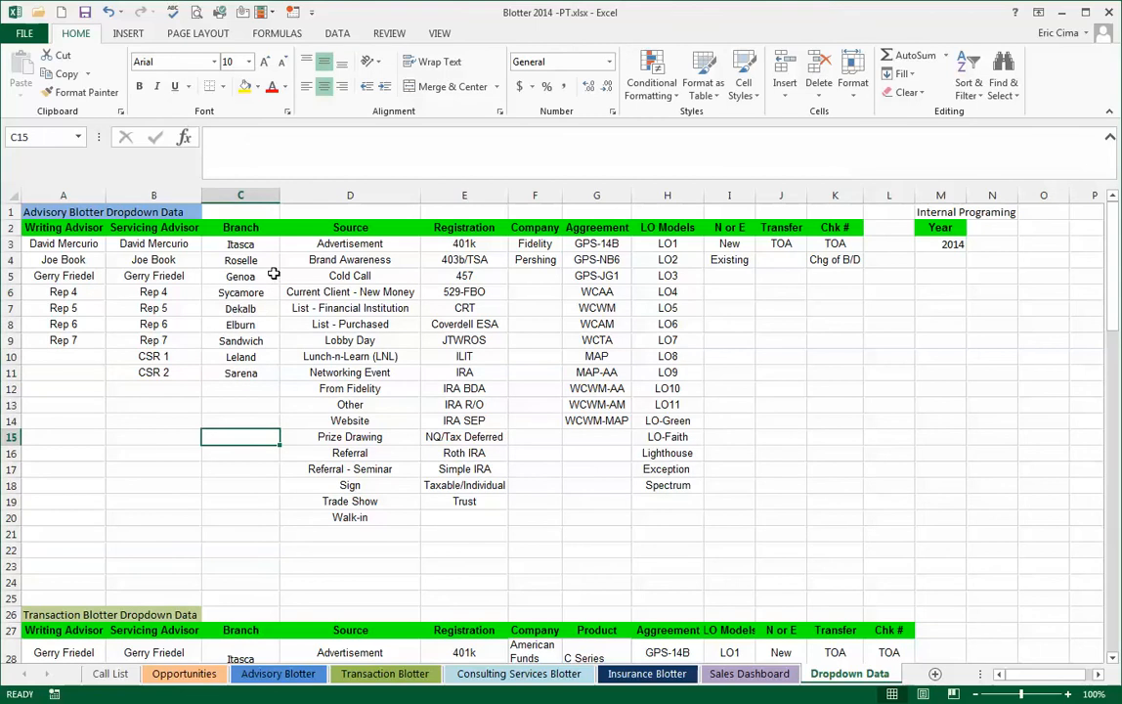
# - Review the branch list in C3:C11 and check which branches the dropdown in E9 of the Advisory Blotter offers
pyautogui.moveTo(264, 247); pyautogui.dragTo(260, 370)
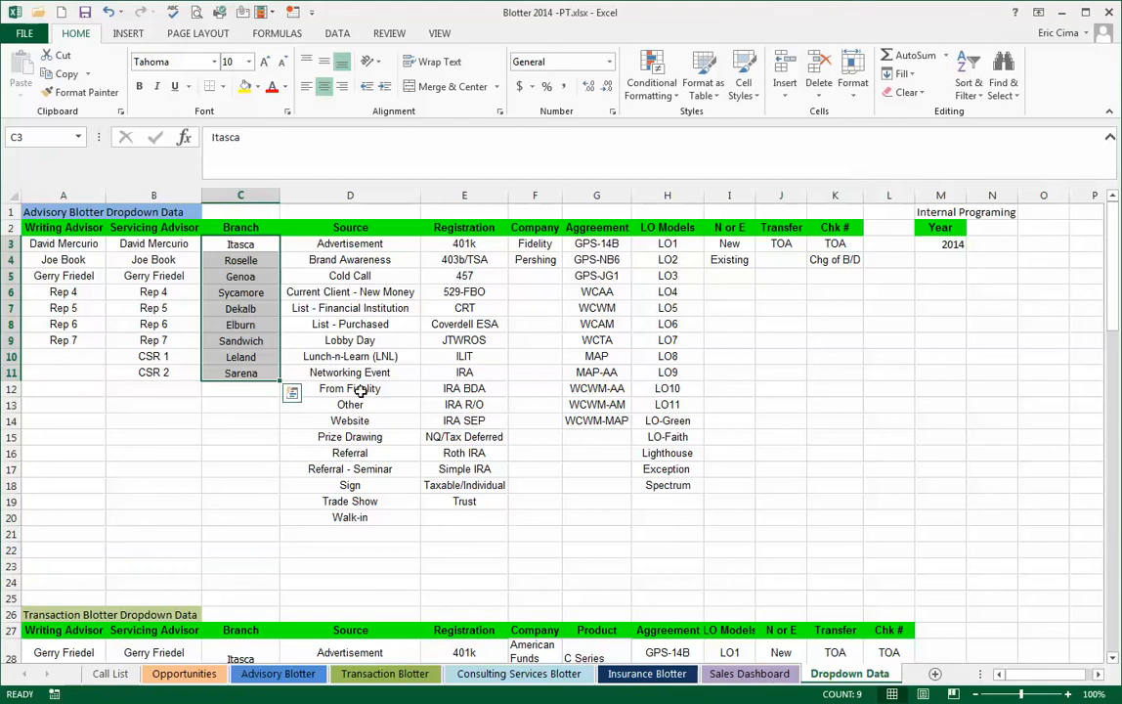
pyautogui.click(234, 391)
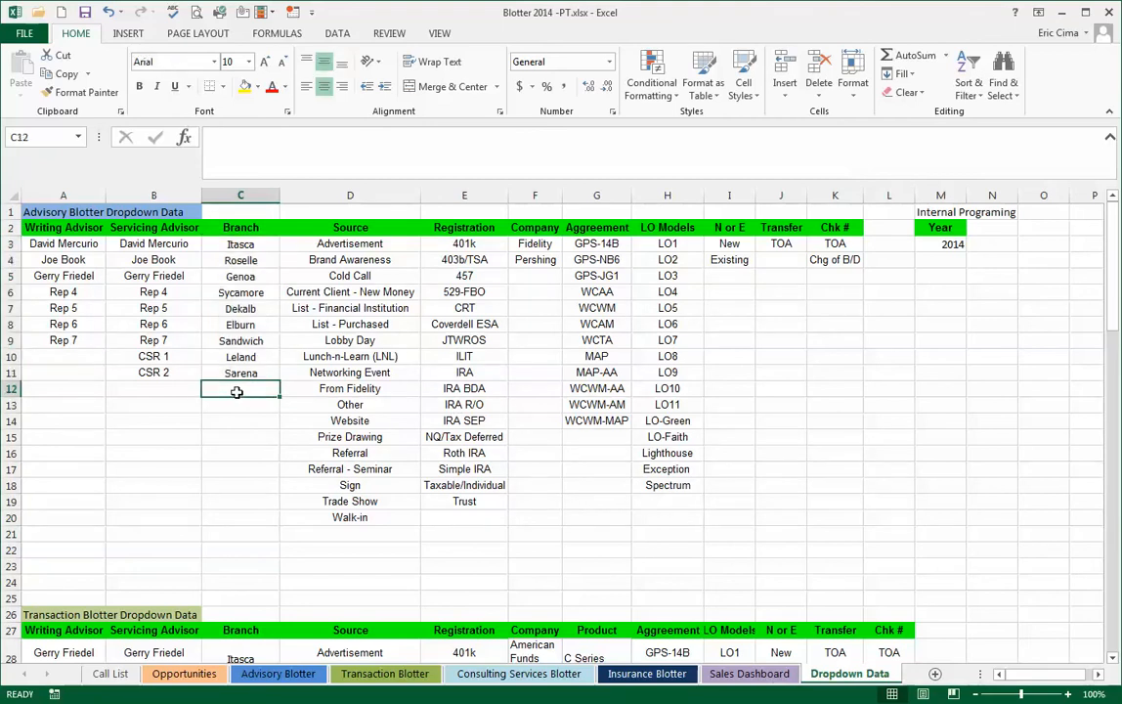
pyautogui.click(274, 675)
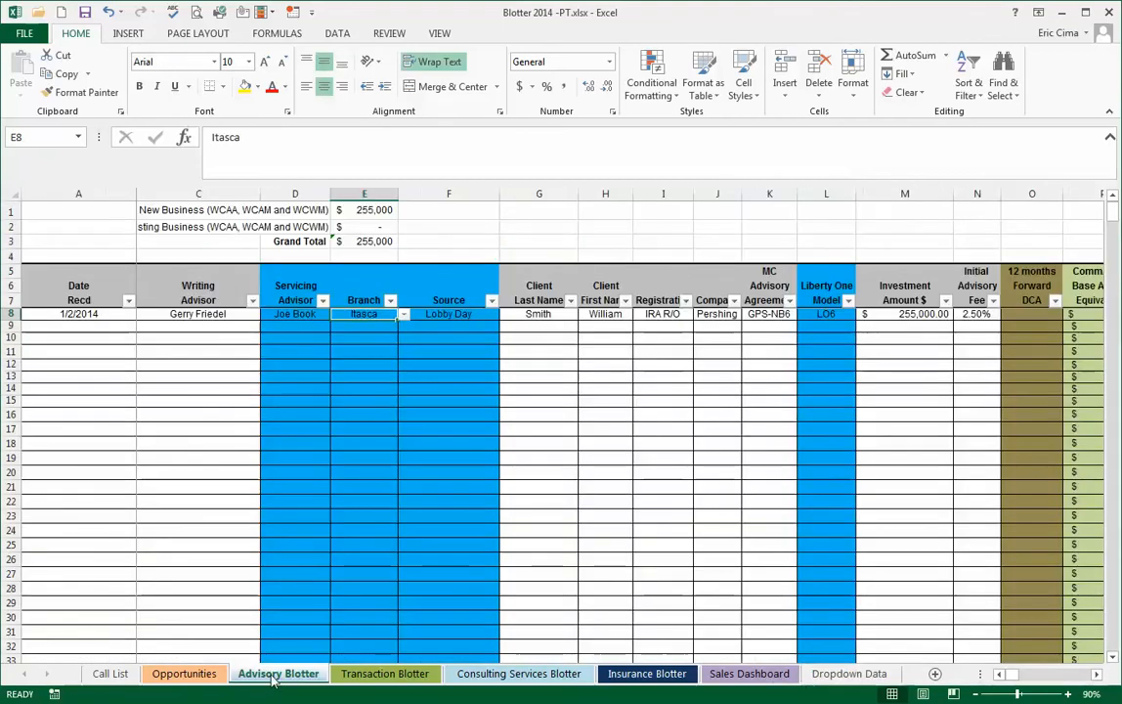
pyautogui.click(404, 328)
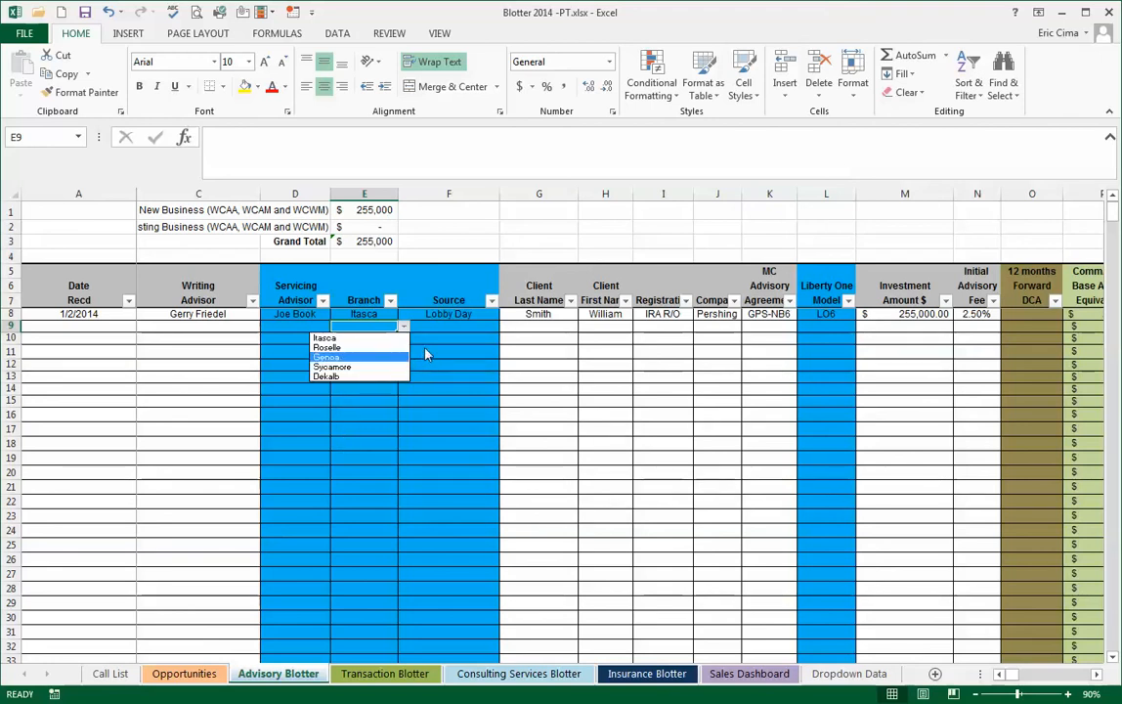
pyautogui.click(367, 327)
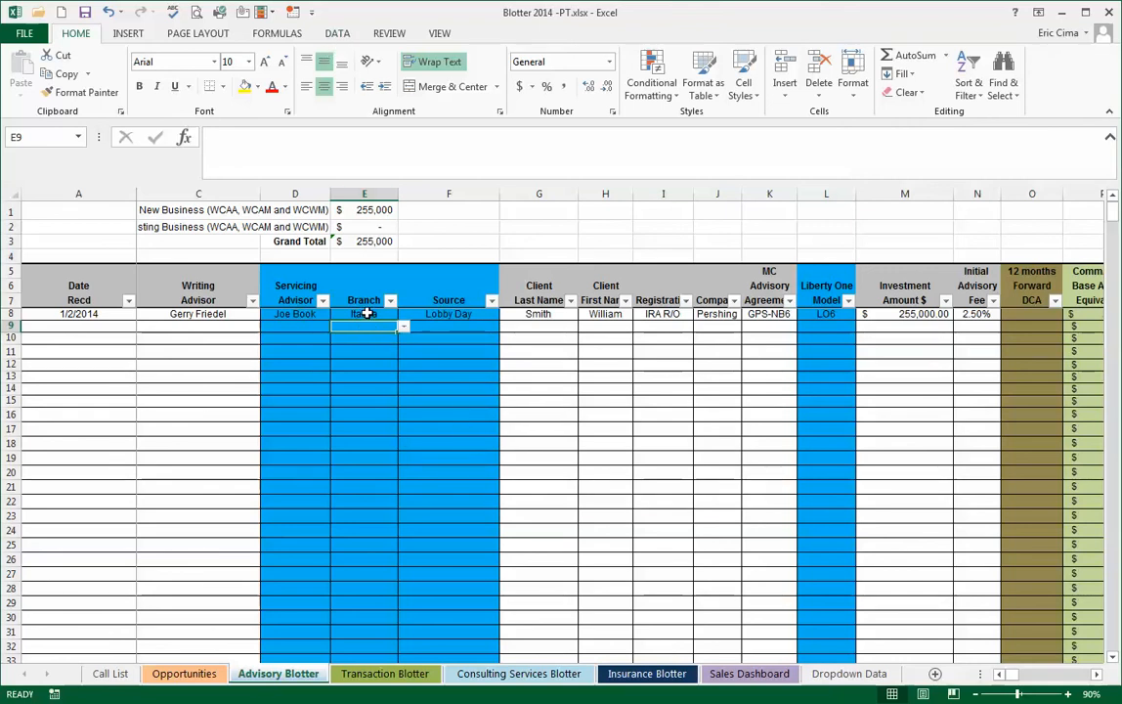
# - Set the list validation source for the Advisory Blotter's Branch entries from E8 down to 'Dropdown Data '!$C$3:$C$11
pyautogui.moveTo(366, 314); pyautogui.dragTo(364, 403)
pyautogui.scroll(20, 415, 392)
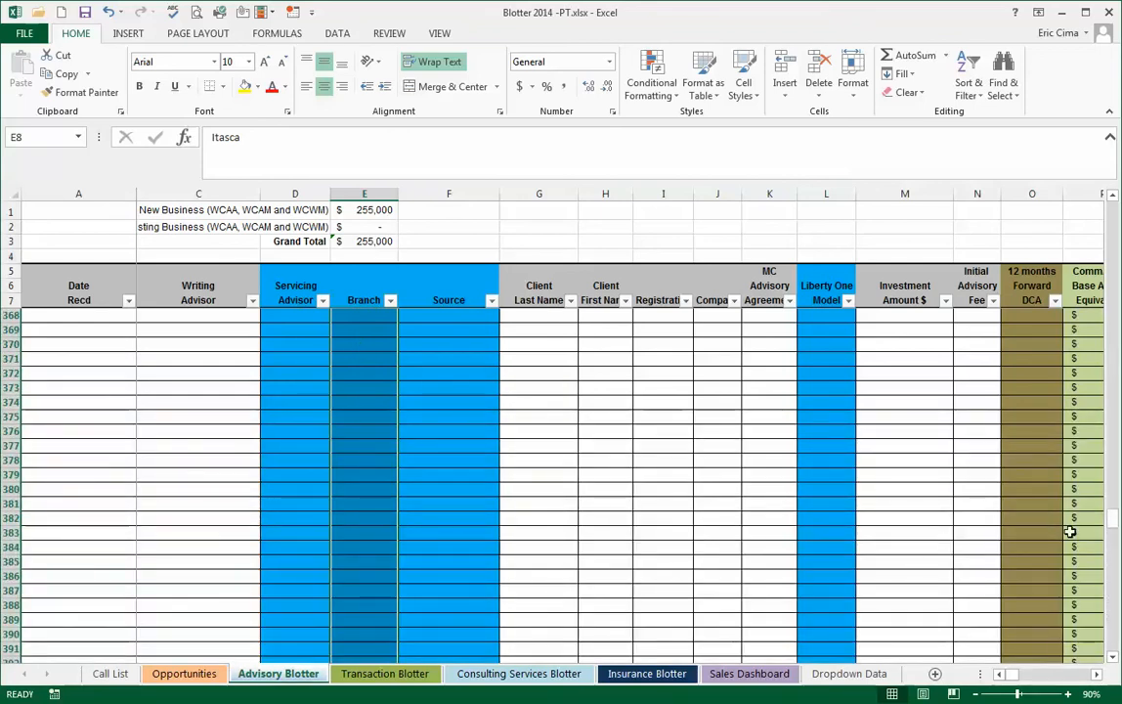
pyautogui.moveTo(1116, 525); pyautogui.dragTo(1115, 201)
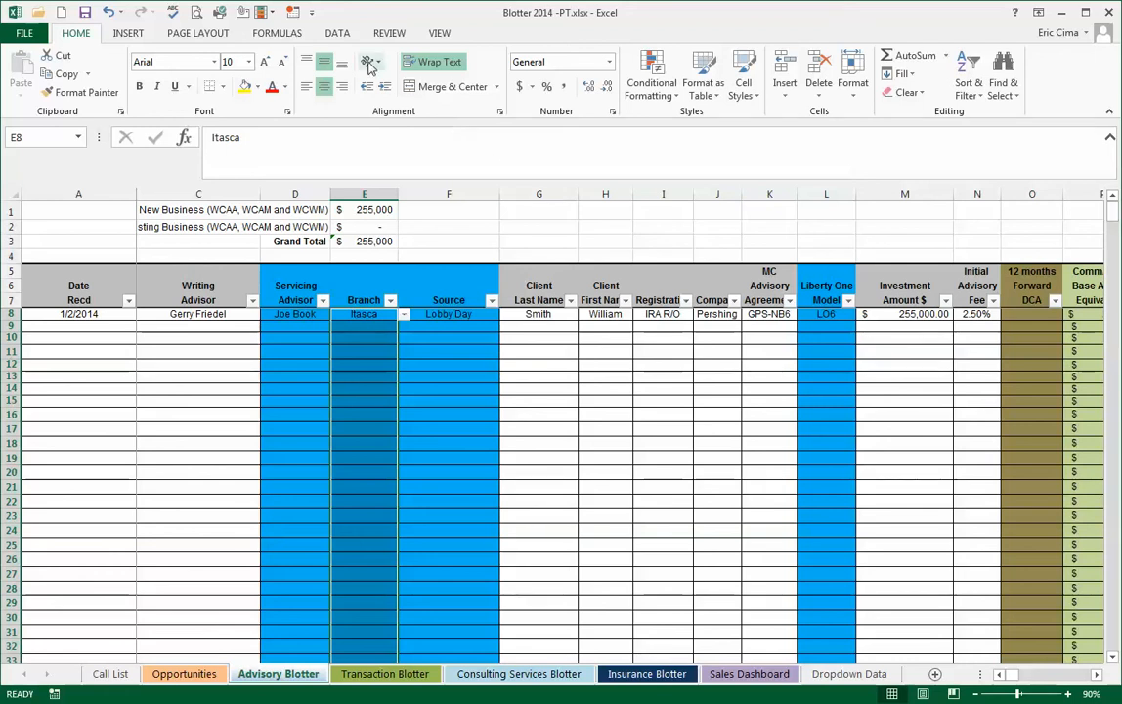
pyautogui.click(337, 34)
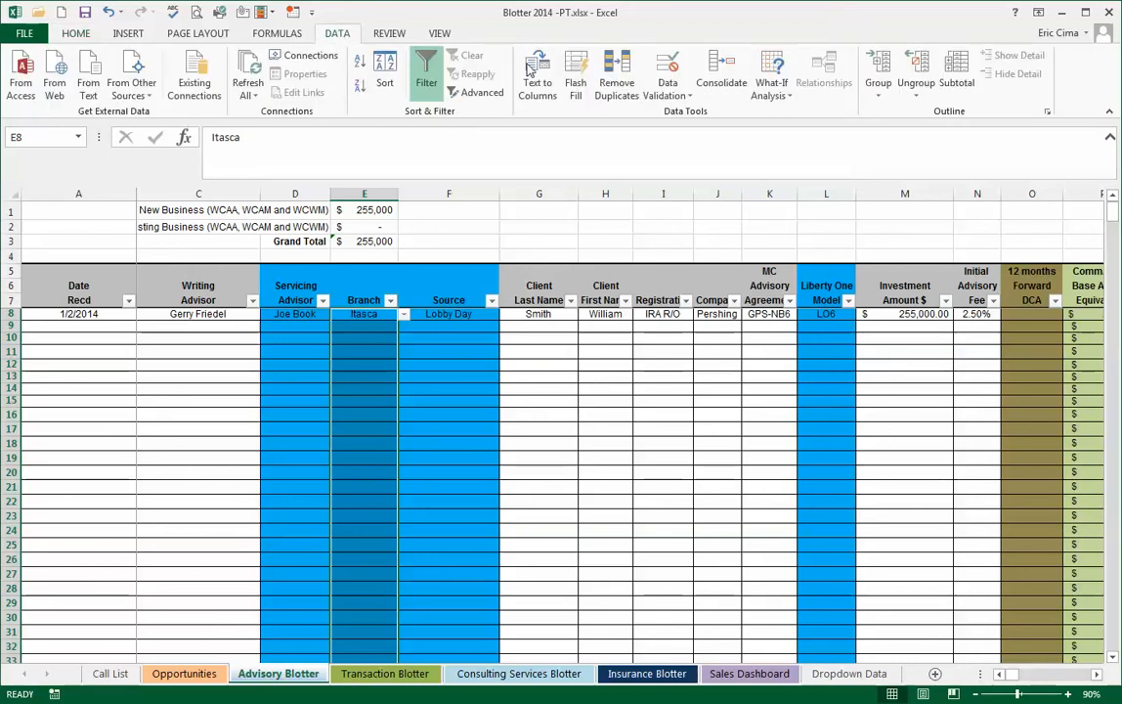
pyautogui.click(689, 96)
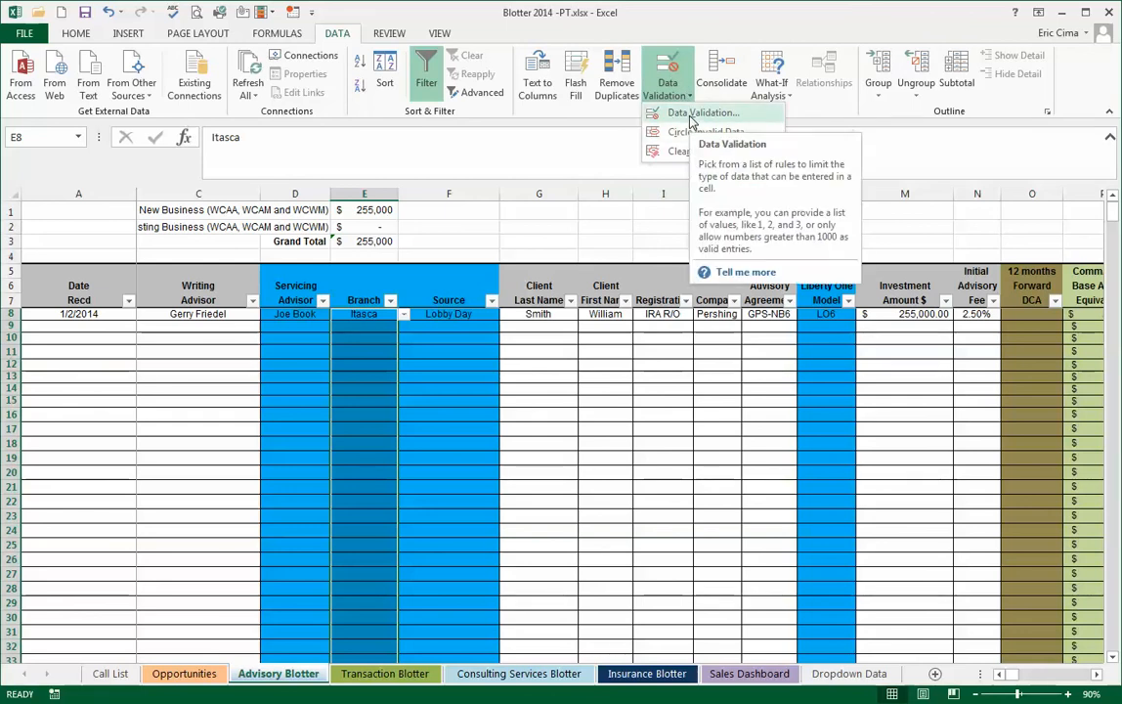
pyautogui.click(690, 115)
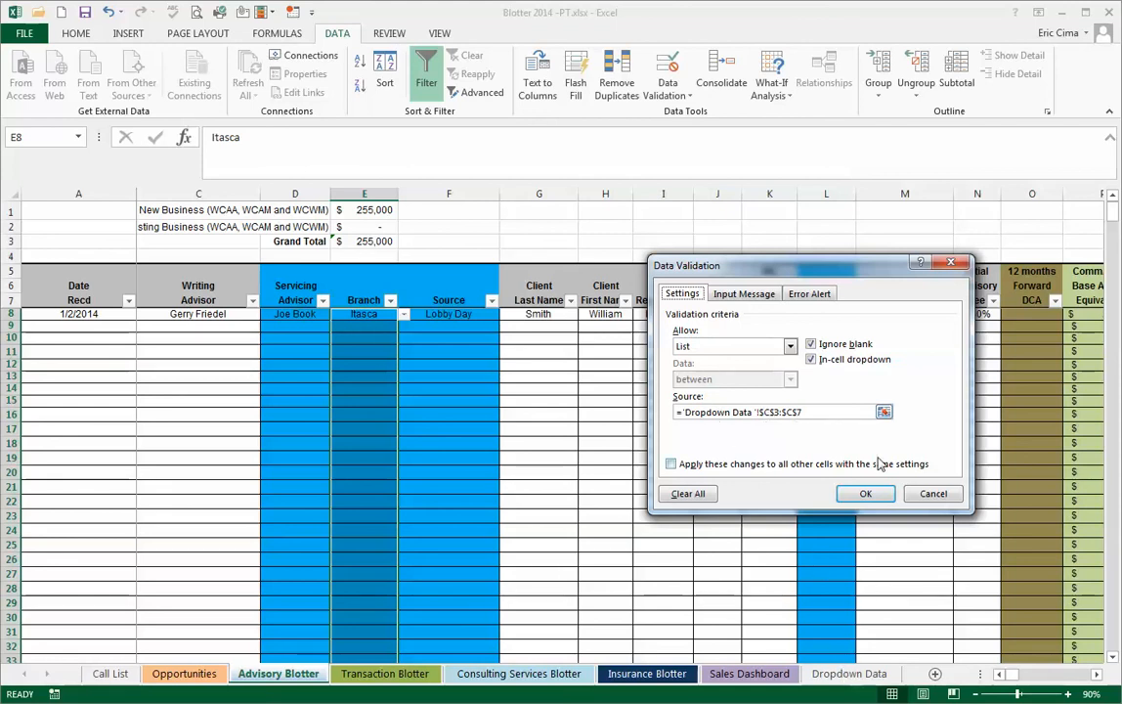
pyautogui.click(884, 413)
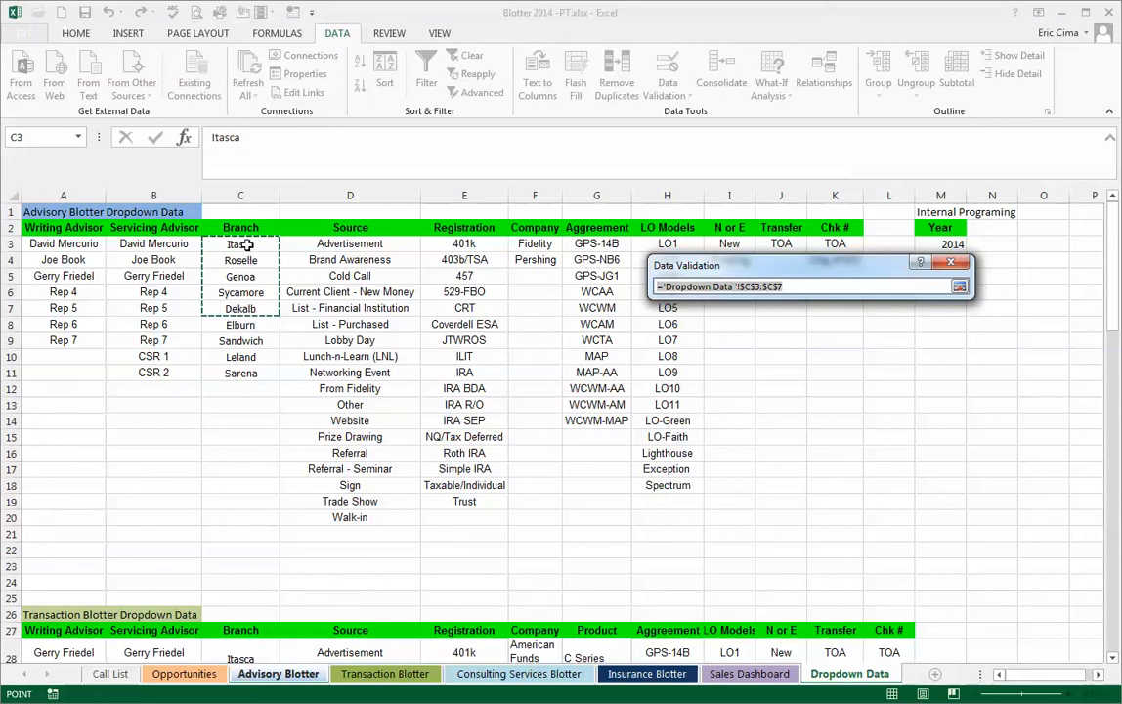
pyautogui.moveTo(246, 245); pyautogui.dragTo(243, 365)
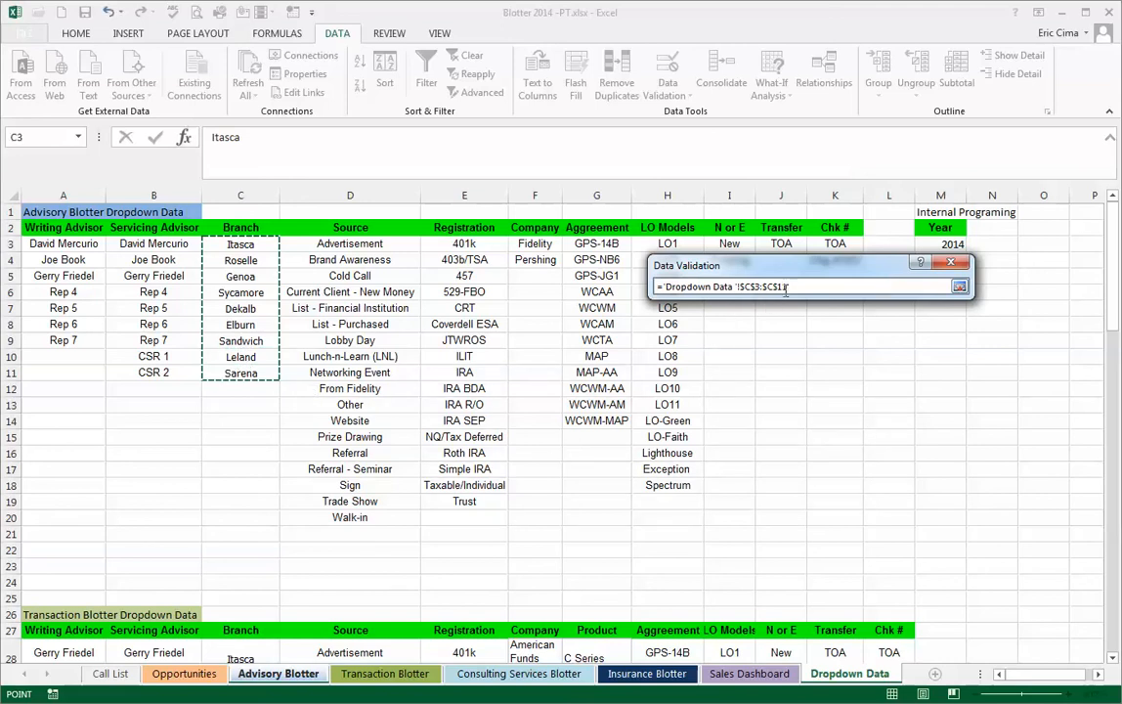
pyautogui.click(957, 286)
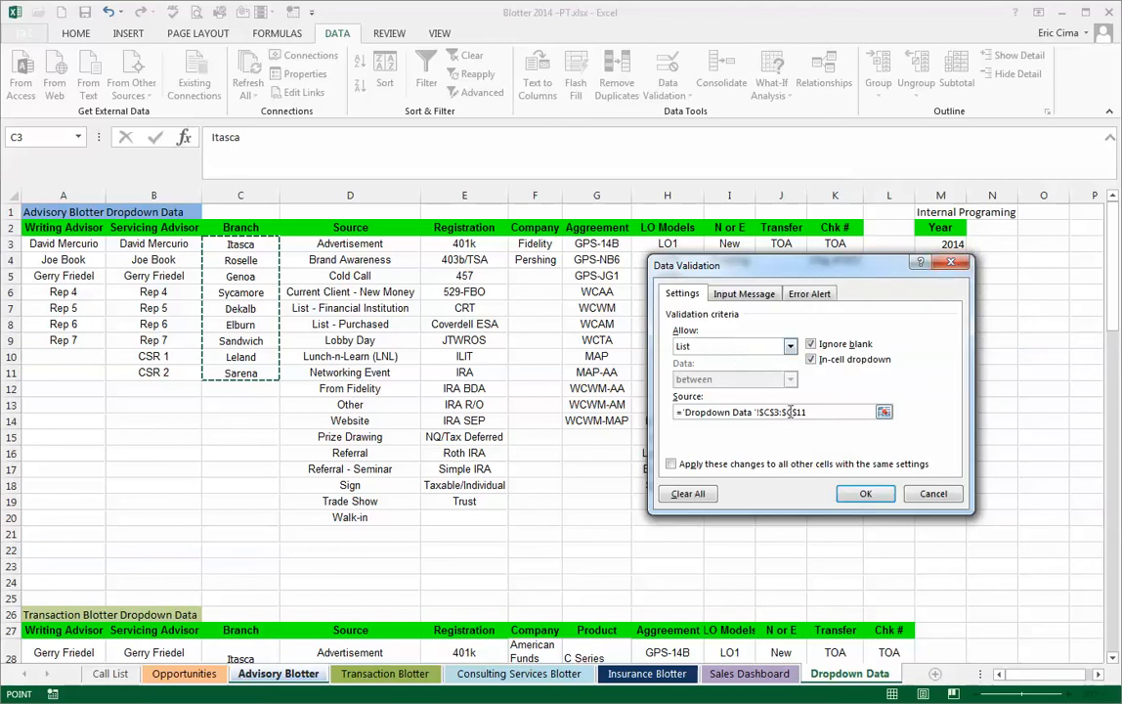
pyautogui.click(866, 496)
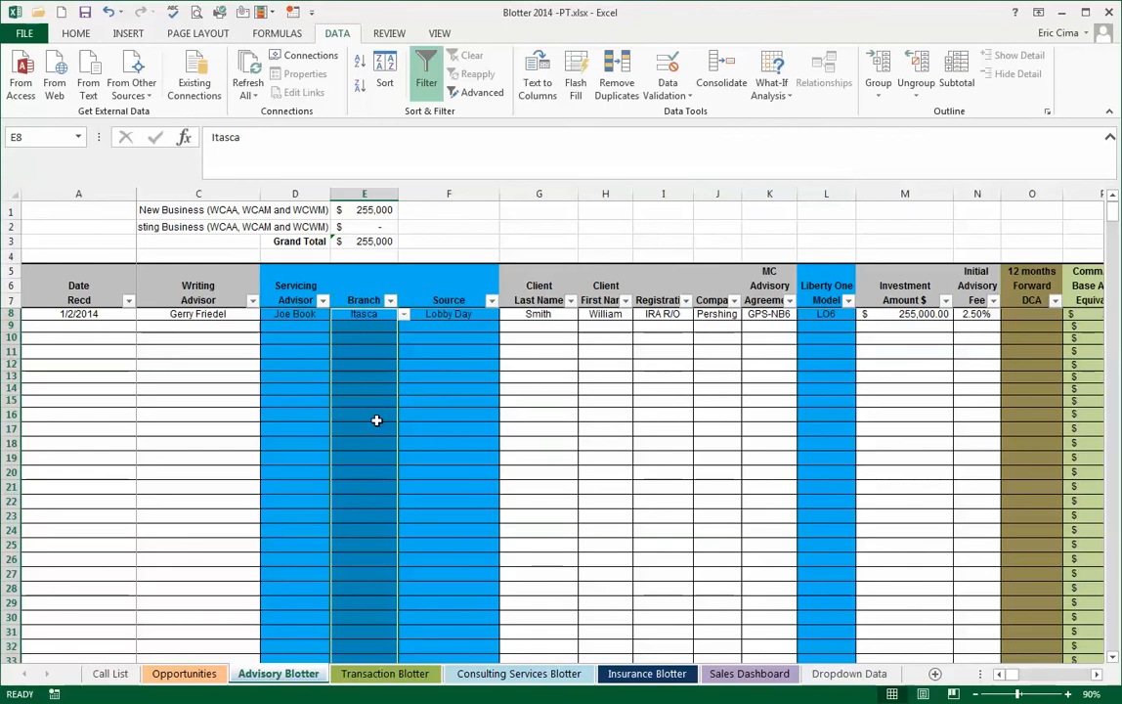
# - Look through all branch choices in the dropdown of cell E9
pyautogui.click(366, 327)
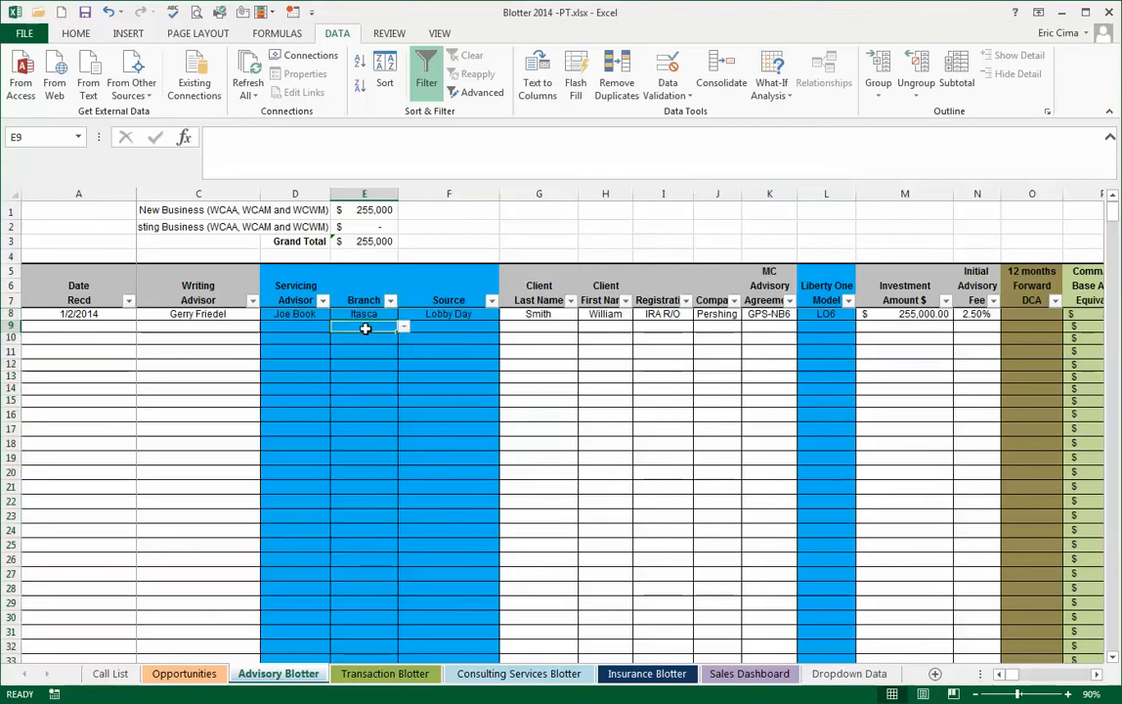
pyautogui.click(402, 329)
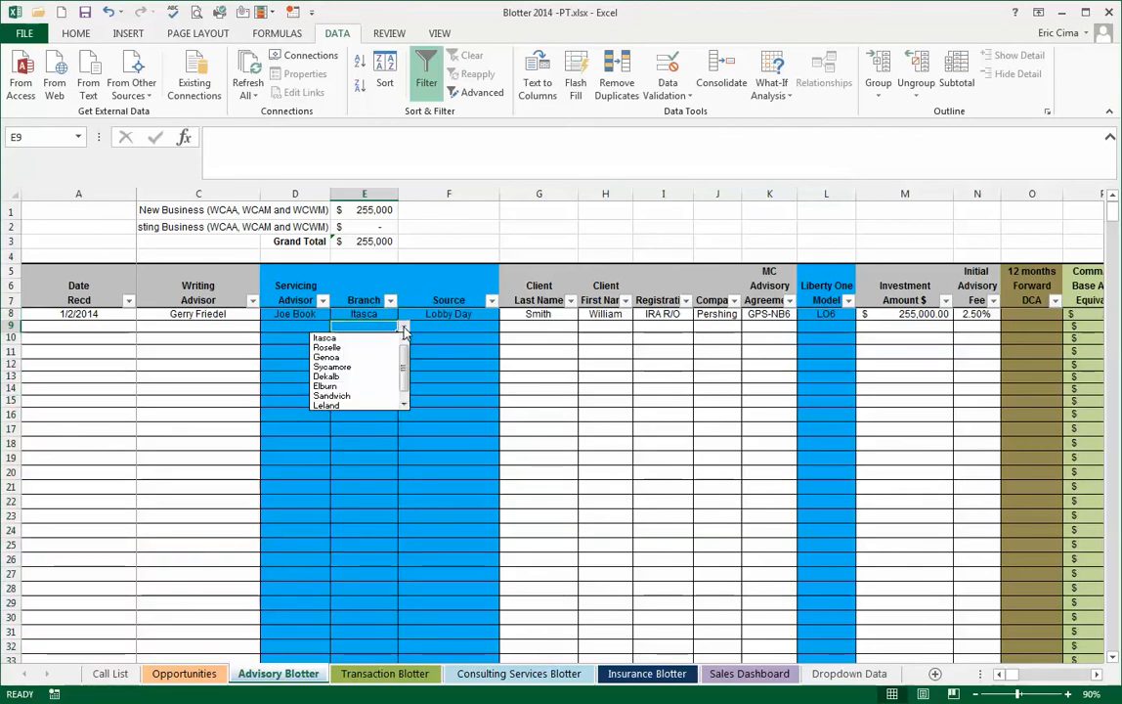
pyautogui.moveTo(403, 364); pyautogui.dragTo(404, 381)
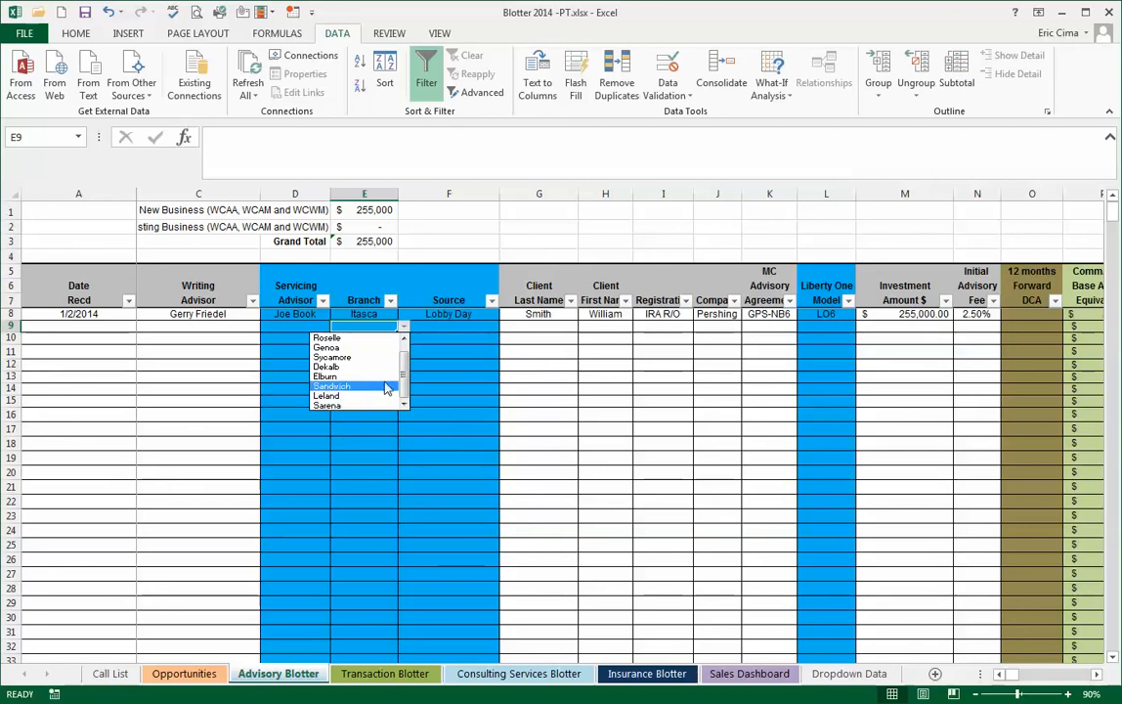
pyautogui.moveTo(404, 362); pyautogui.dragTo(407, 348)
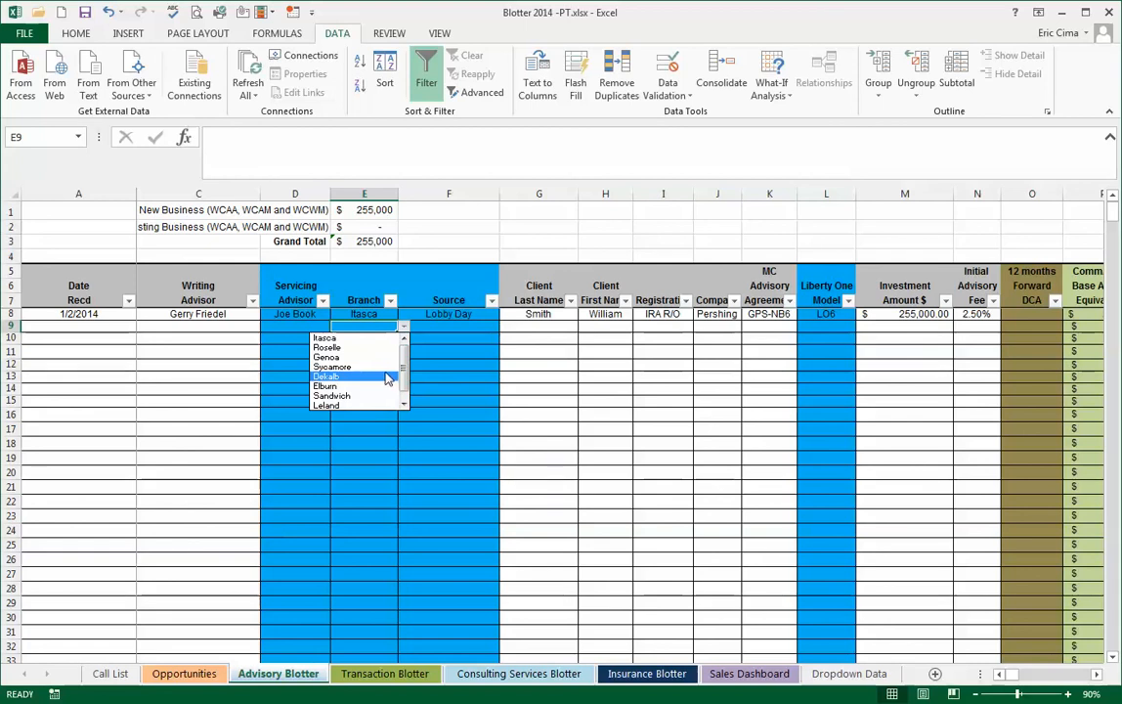
pyautogui.click(352, 331)
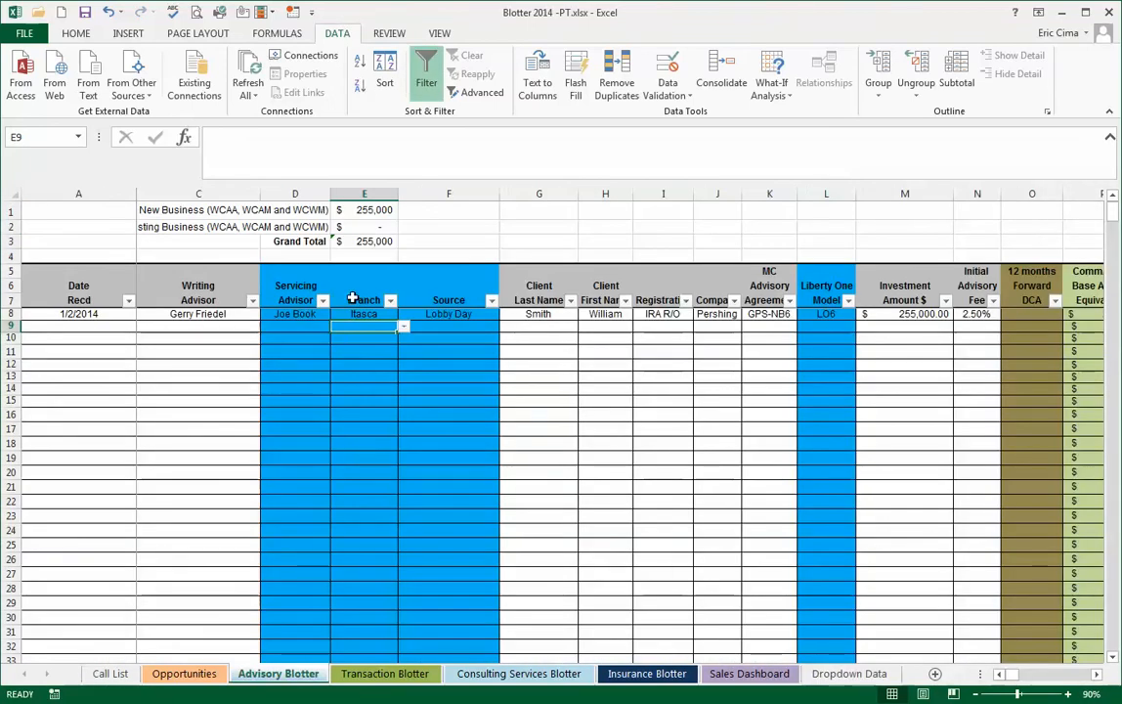
# - Extend the list validation source for the Advisory Blotter's Branch cells E8:E500 to 'Dropdown Data '!$C$3:$C$14
pyautogui.click(358, 314)
pyautogui.moveTo(358, 313)
pyautogui.mouseDown()
pyautogui.moveTo(364, 636)
pyautogui.moveTo(396, 647)
pyautogui.moveTo(353, 489)
pyautogui.moveTo(365, 291)
pyautogui.moveTo(364, 302)
pyautogui.mouseUp()
pyautogui.moveTo(341, 403); pyautogui.dragTo(341, 403)
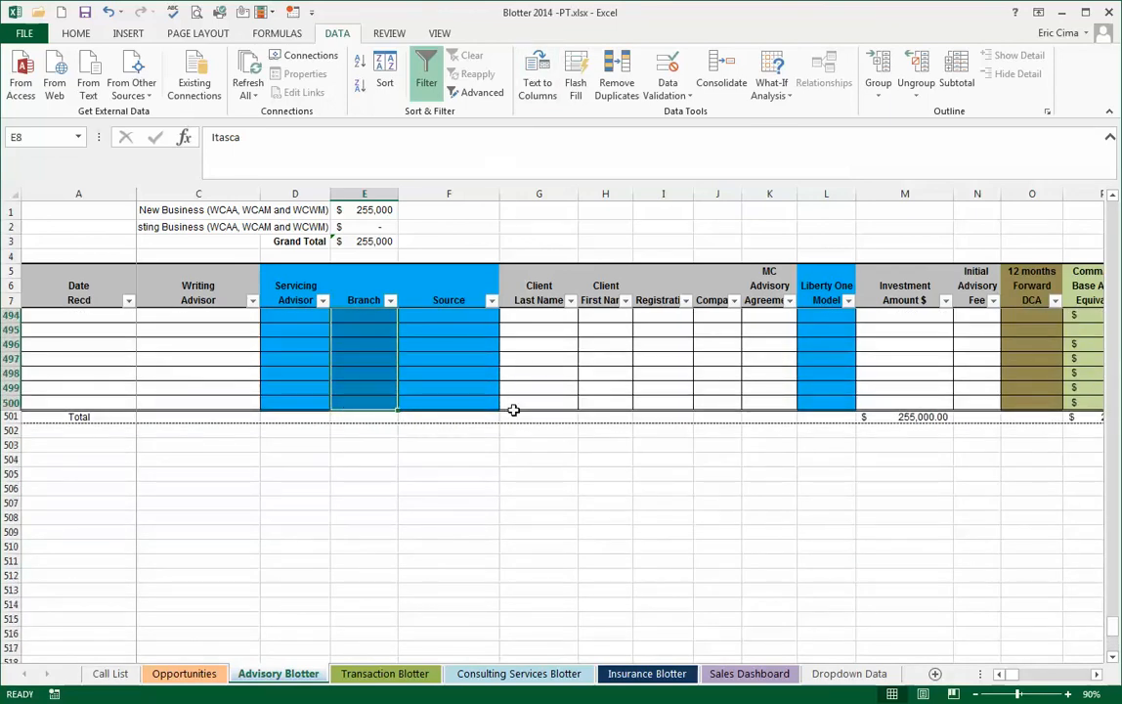
pyautogui.click(1116, 227)
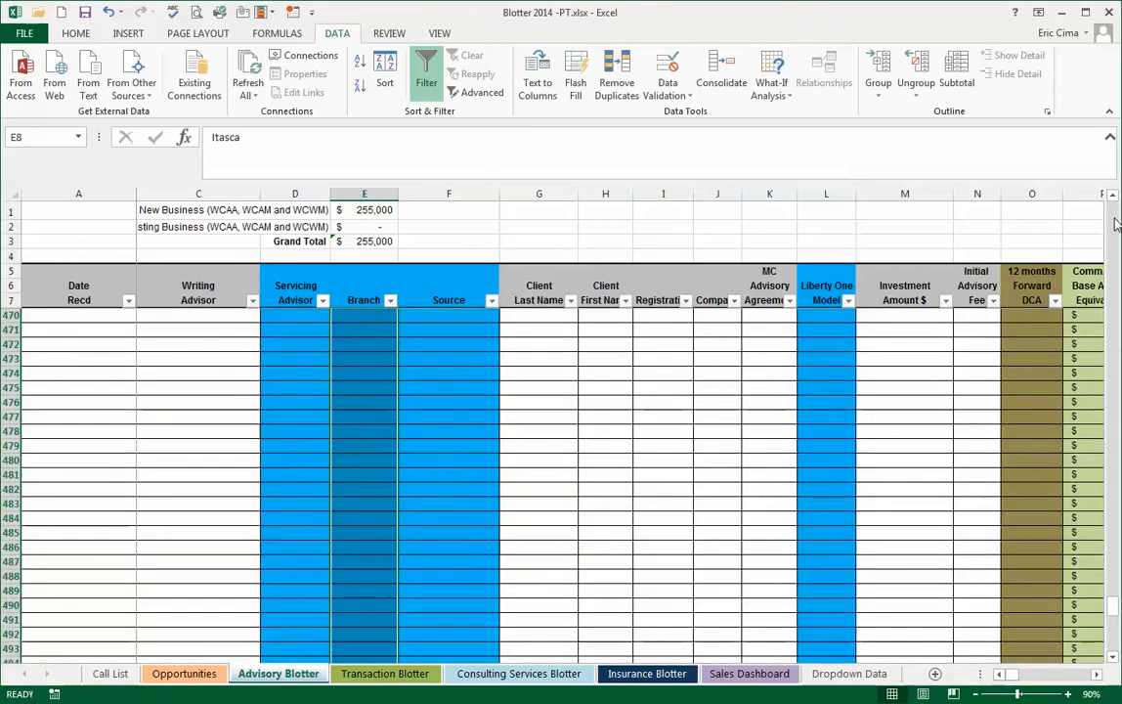
pyautogui.moveTo(1114, 609); pyautogui.dragTo(1099, 202)
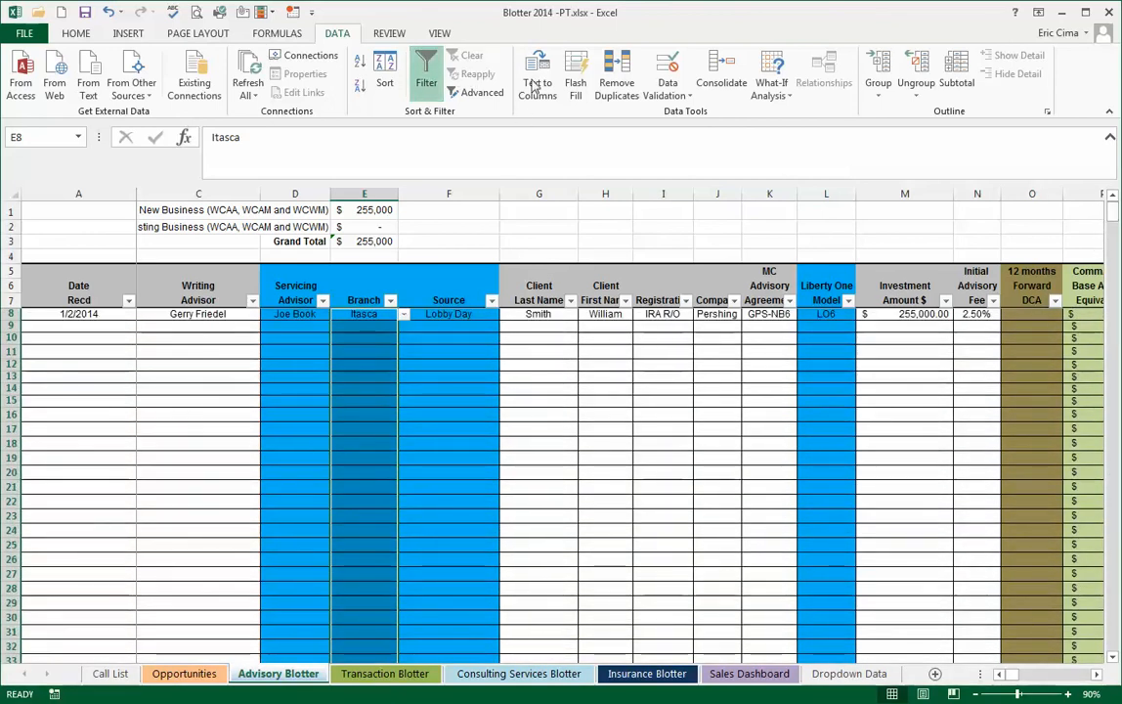
pyautogui.click(669, 96)
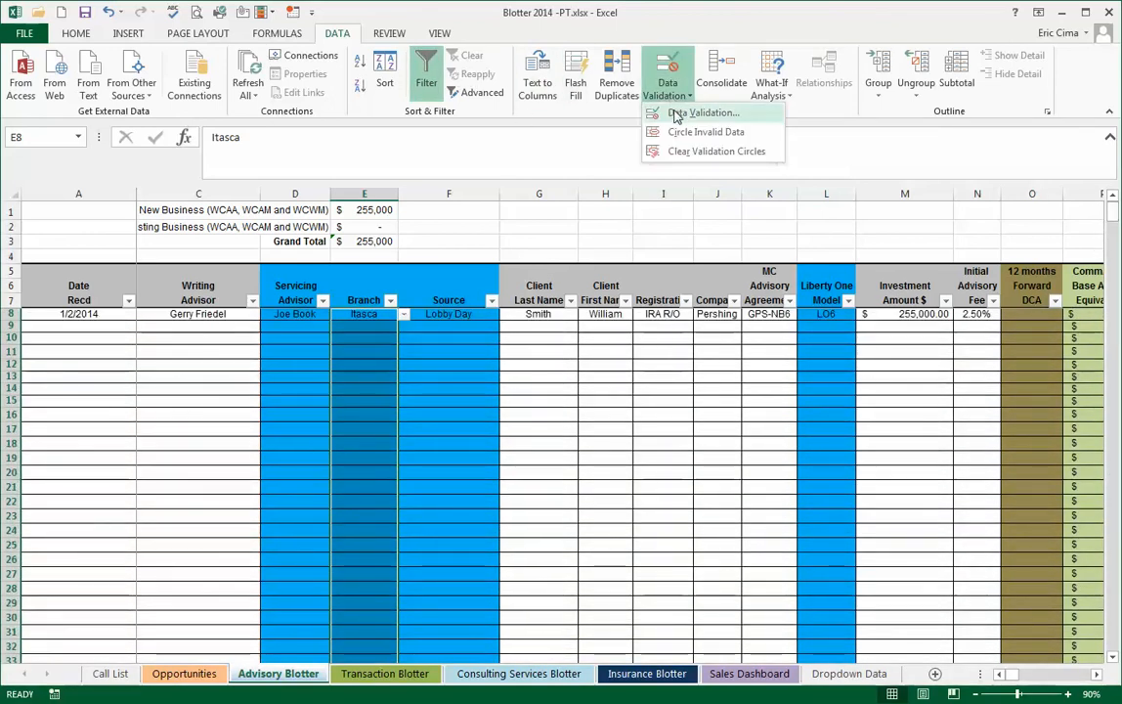
pyautogui.click(665, 113)
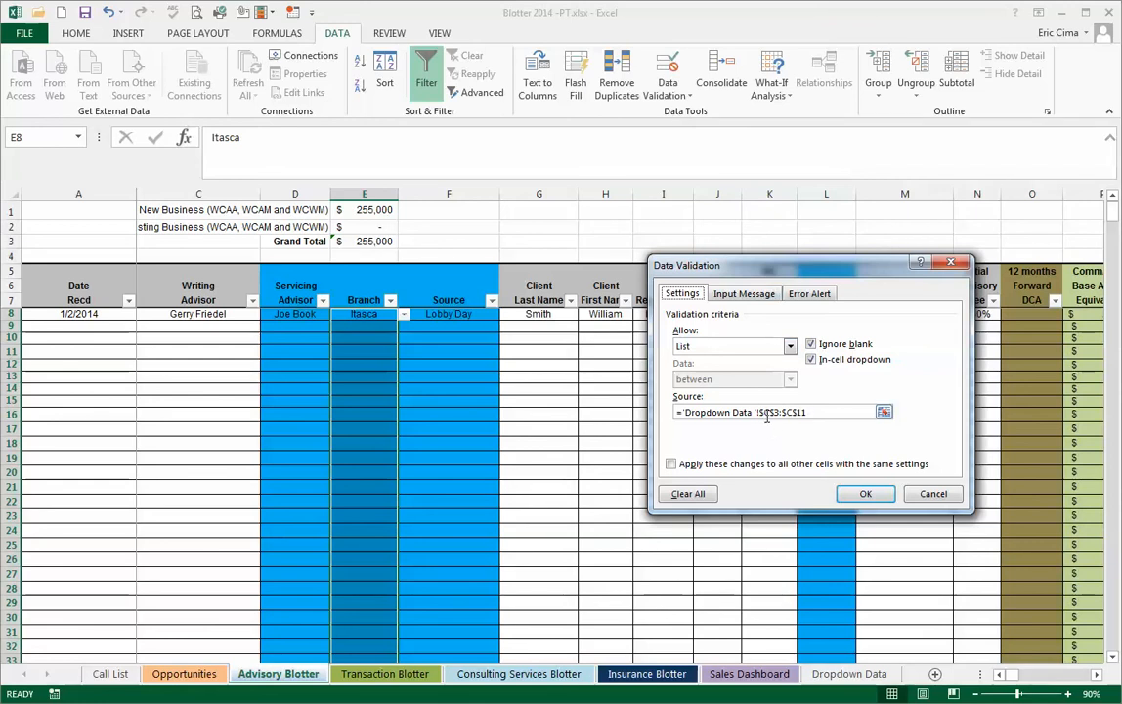
pyautogui.click(884, 412)
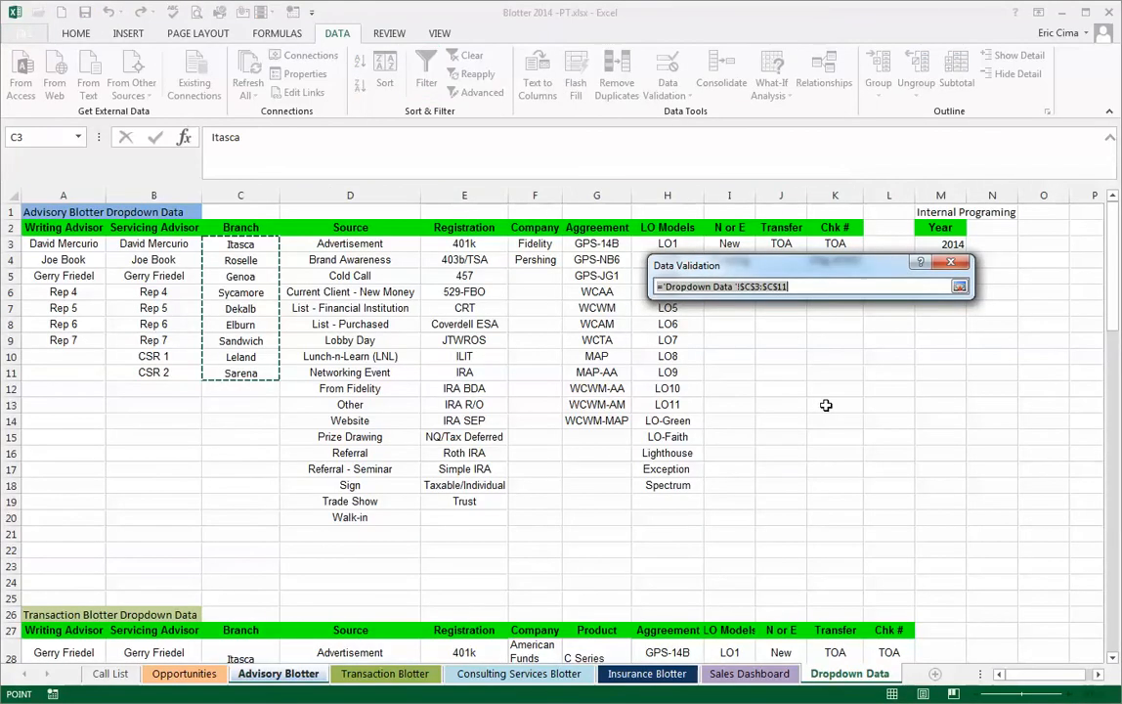
pyautogui.moveTo(250, 244); pyautogui.dragTo(251, 421)
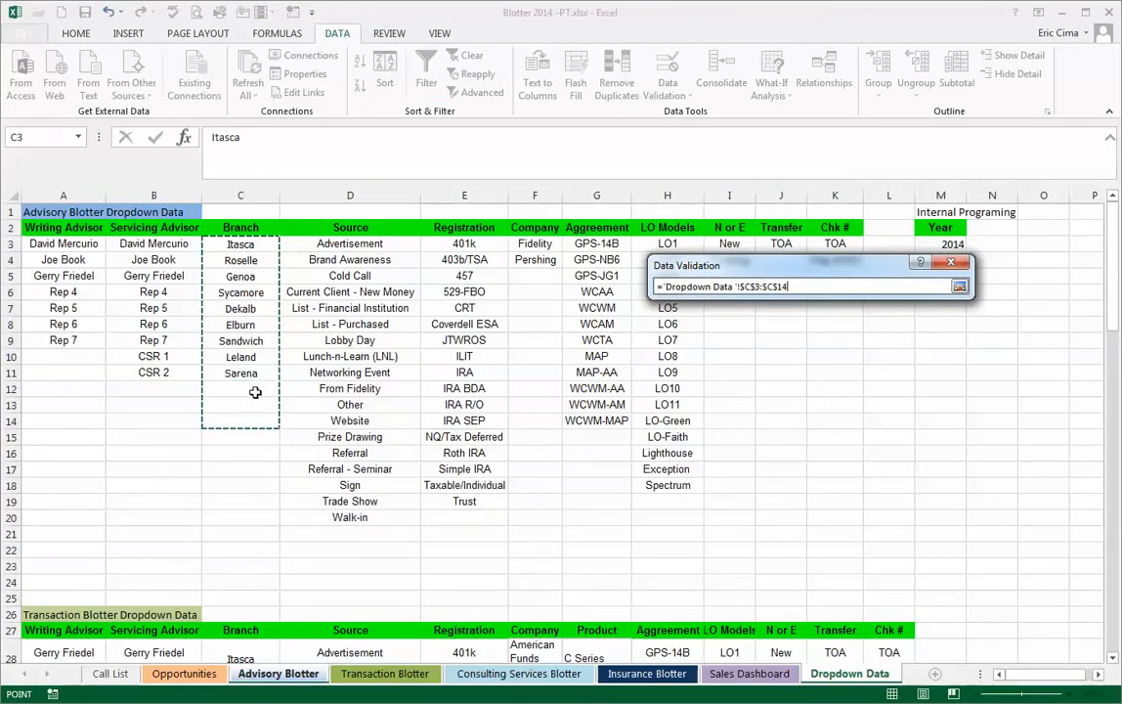
pyautogui.click(959, 285)
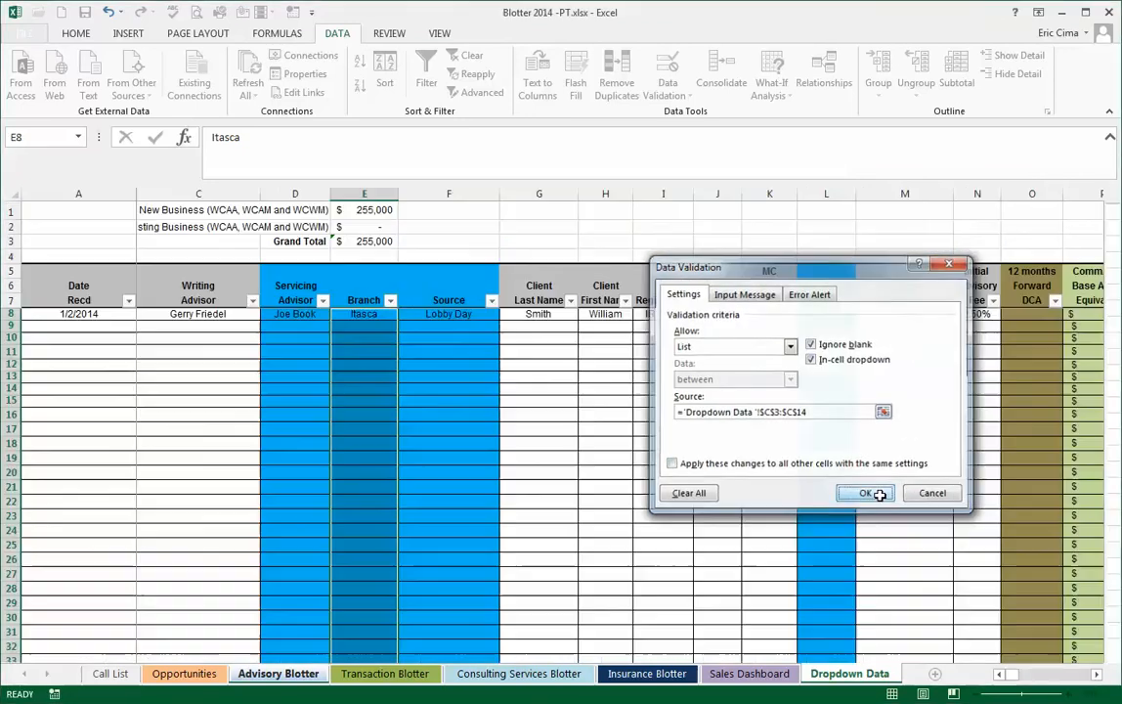
pyautogui.click(868, 493)
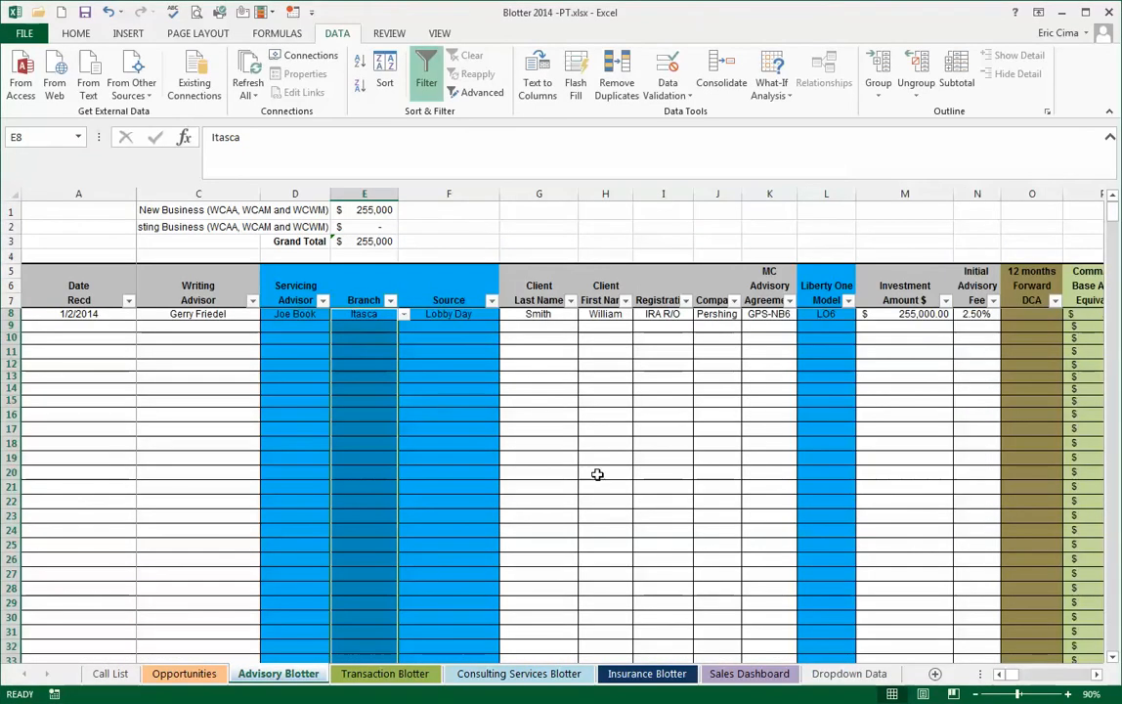
# - Check the end of the branch dropdown in cell E9 for the spare blank entries
pyautogui.click(363, 328)
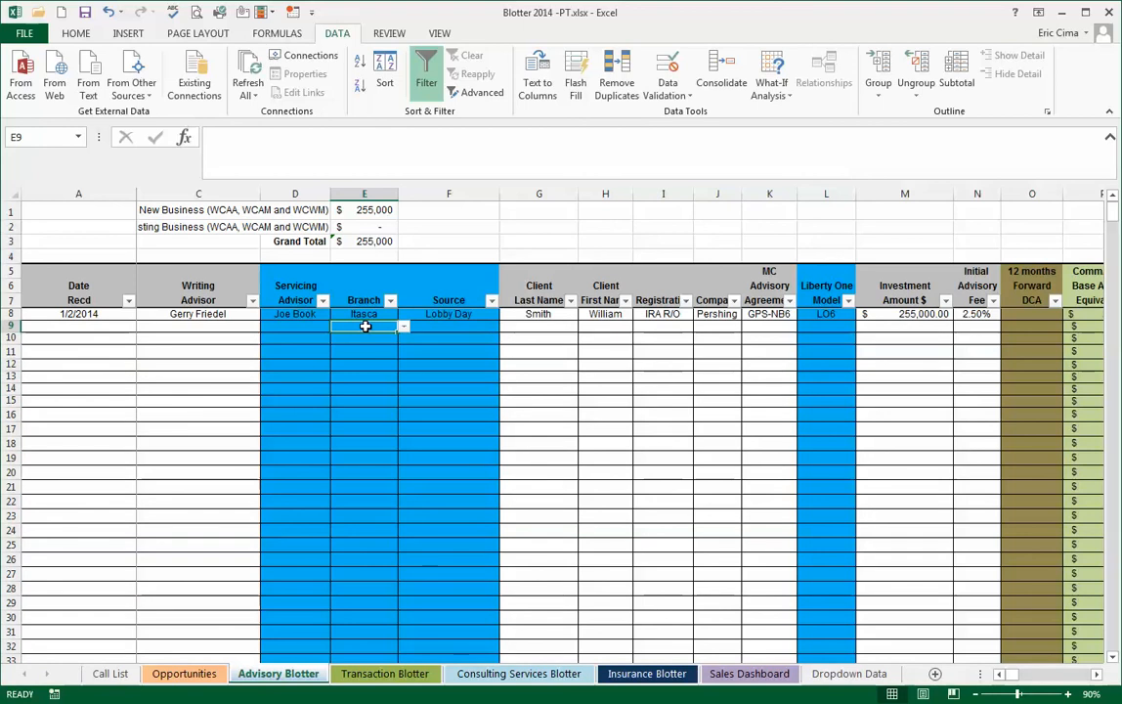
pyautogui.click(403, 328)
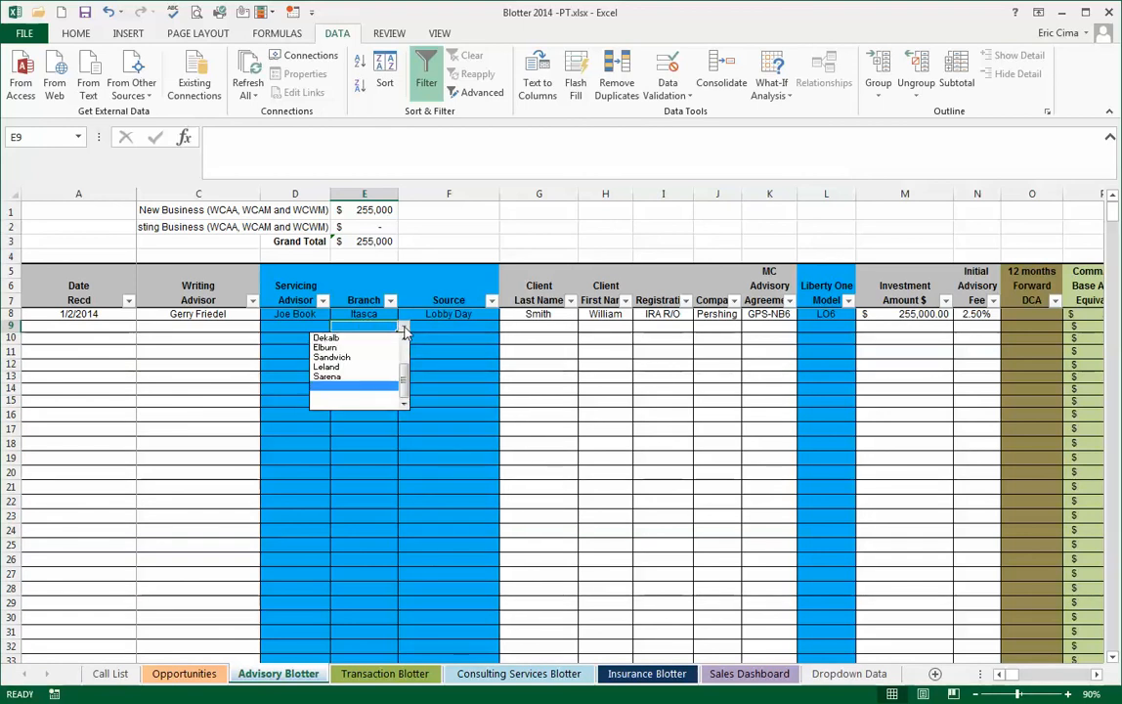
pyautogui.scroll(-3, 405, 374)
pyautogui.moveTo(405, 375)
pyautogui.mouseDown()
pyautogui.moveTo(405, 343)
pyautogui.moveTo(408, 393)
pyautogui.mouseUp()
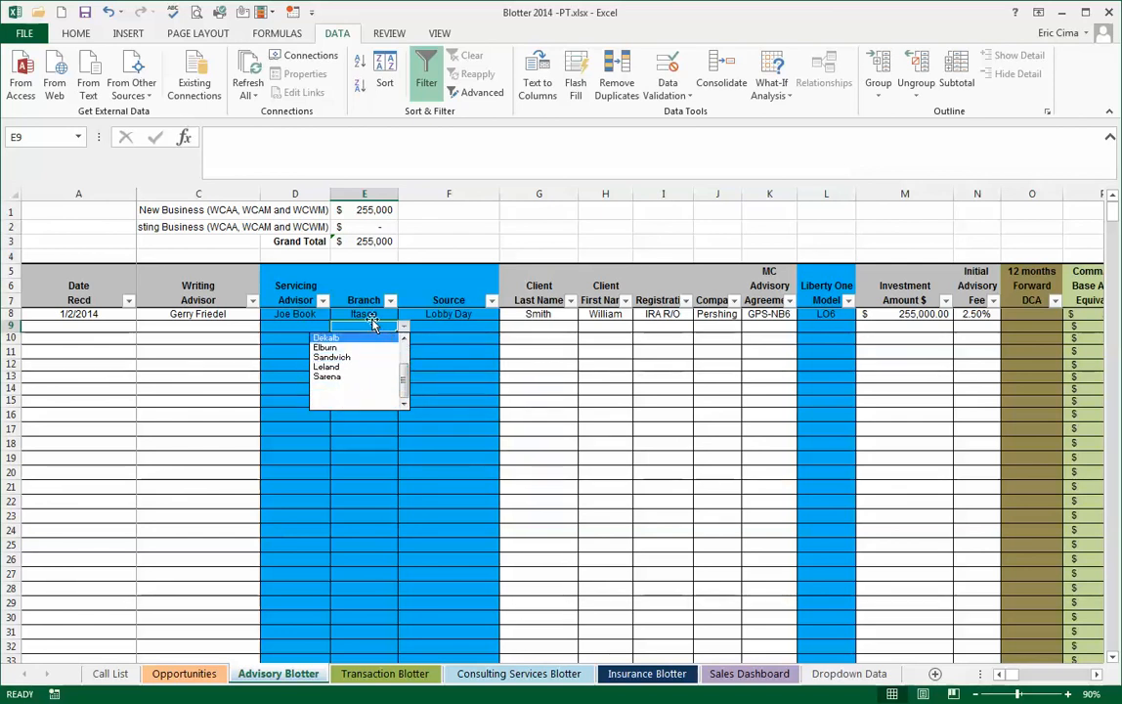
pyautogui.click(374, 322)
# - Add the branches Chicago, Milwaukee and Libertyville in C12:C14 of the Dropdown Data sheet
pyautogui.click(838, 679)
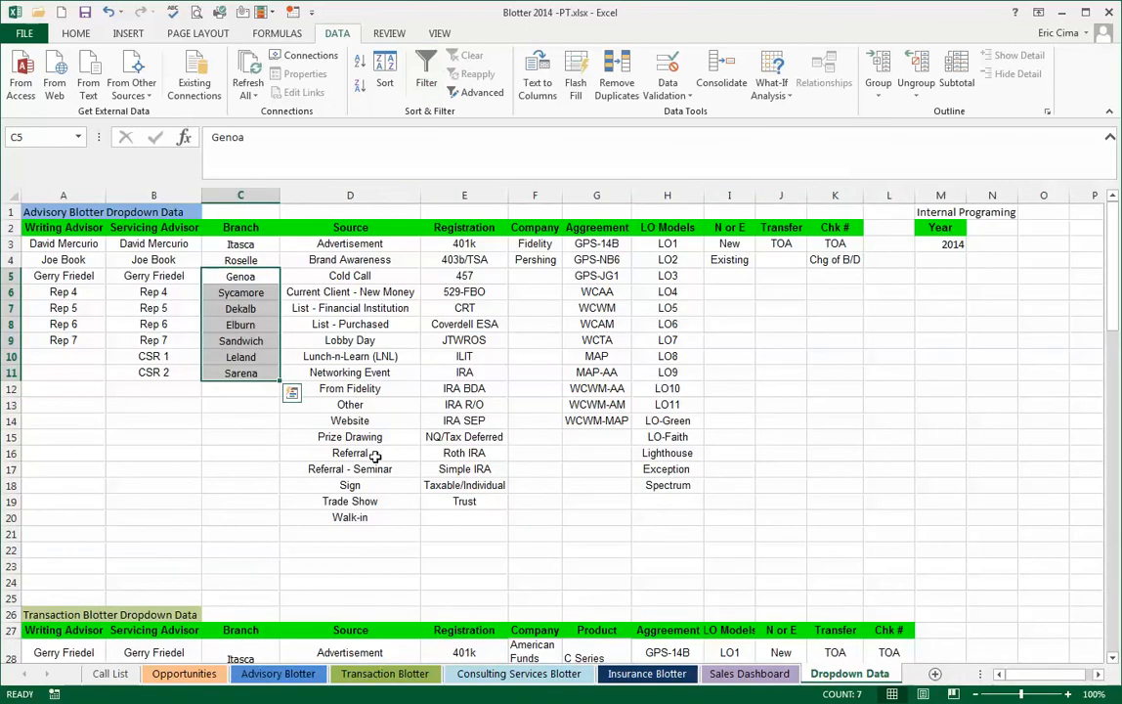
pyautogui.click(230, 384)
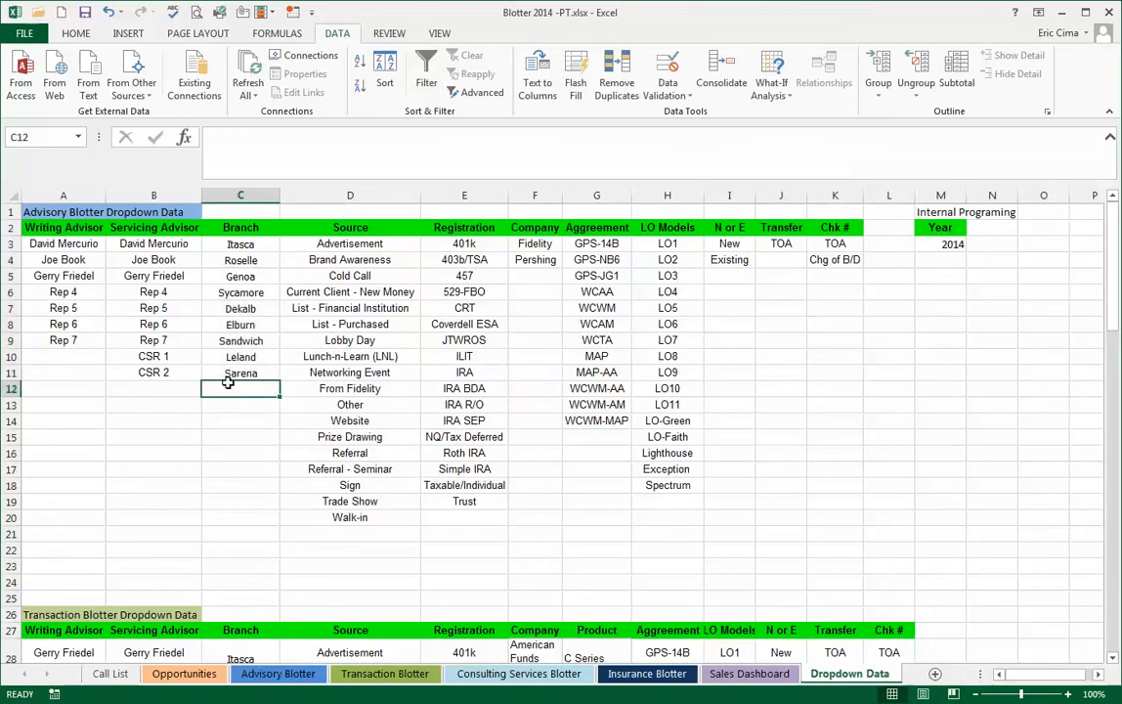
pyautogui.write('Chicago')
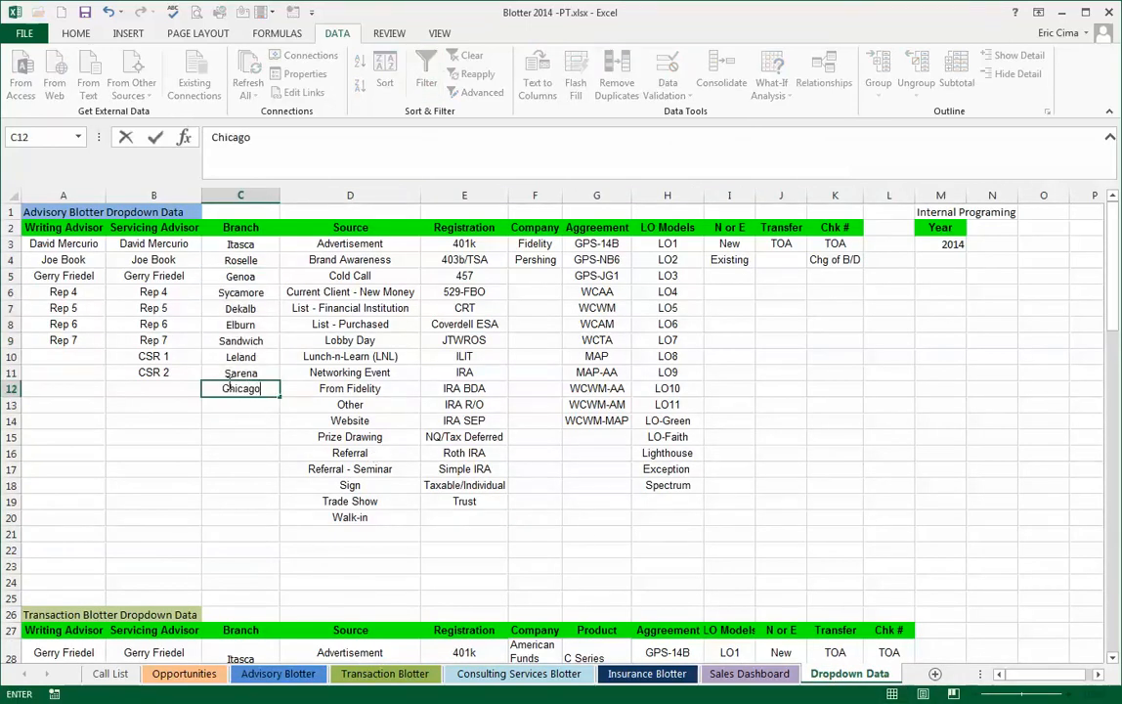
pyautogui.press('Return')
pyautogui.write('Milwau')
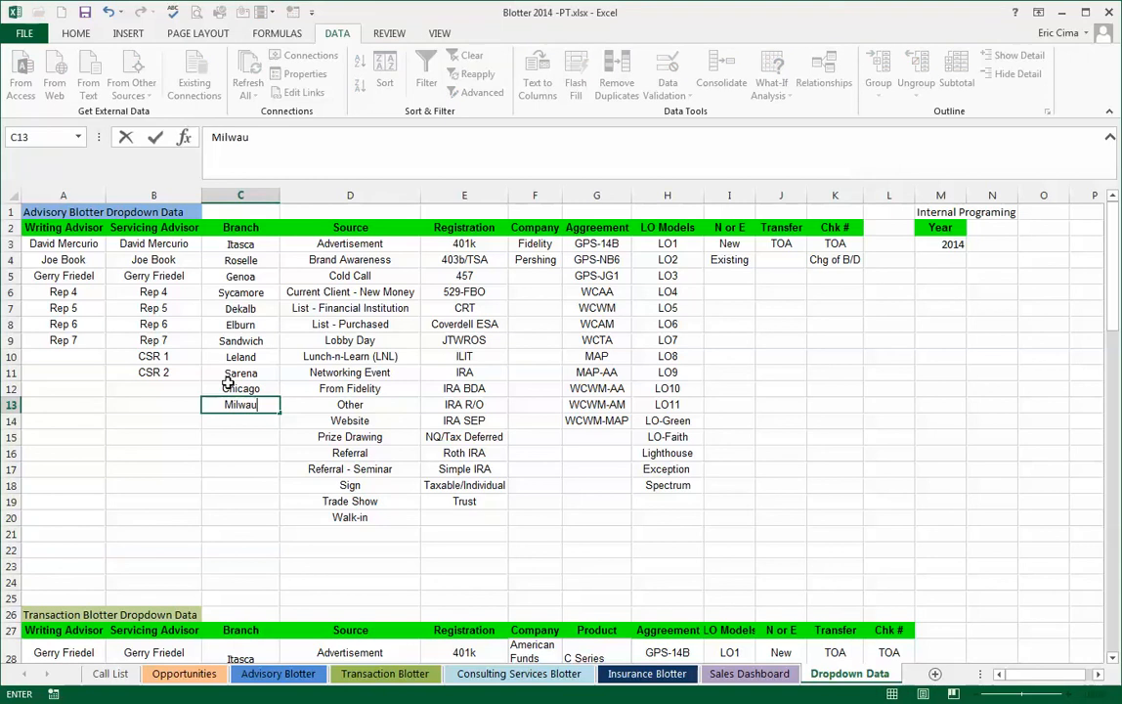
pyautogui.write('kee')
pyautogui.press('Return')
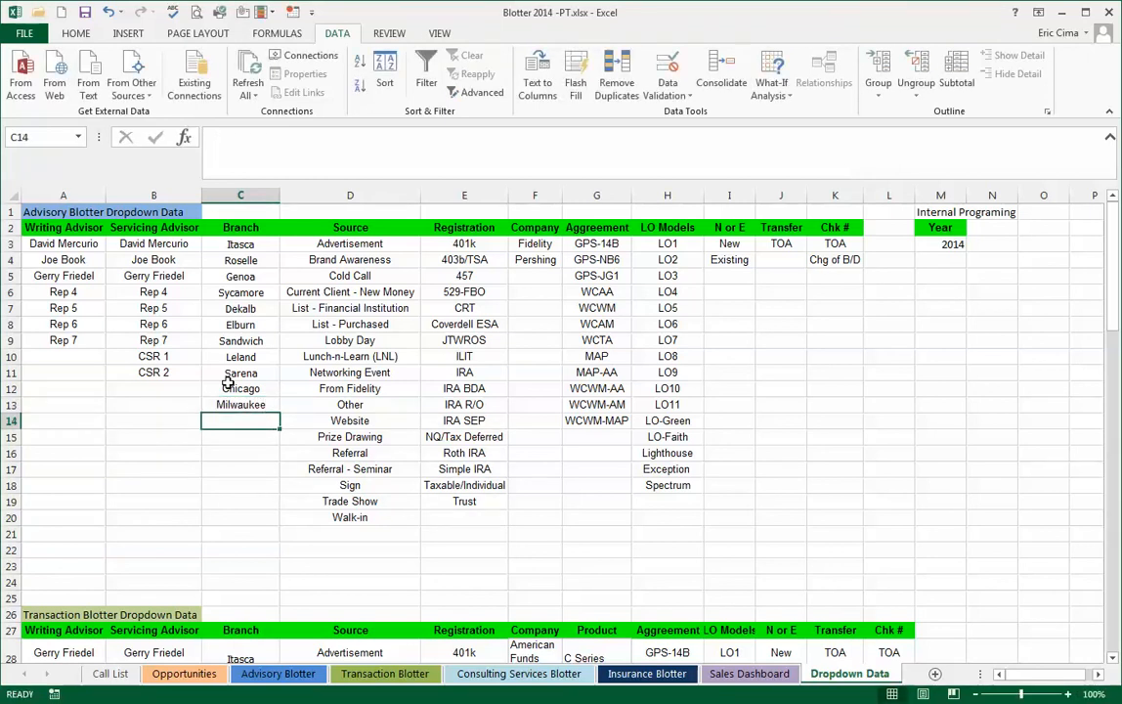
pyautogui.write('Li')
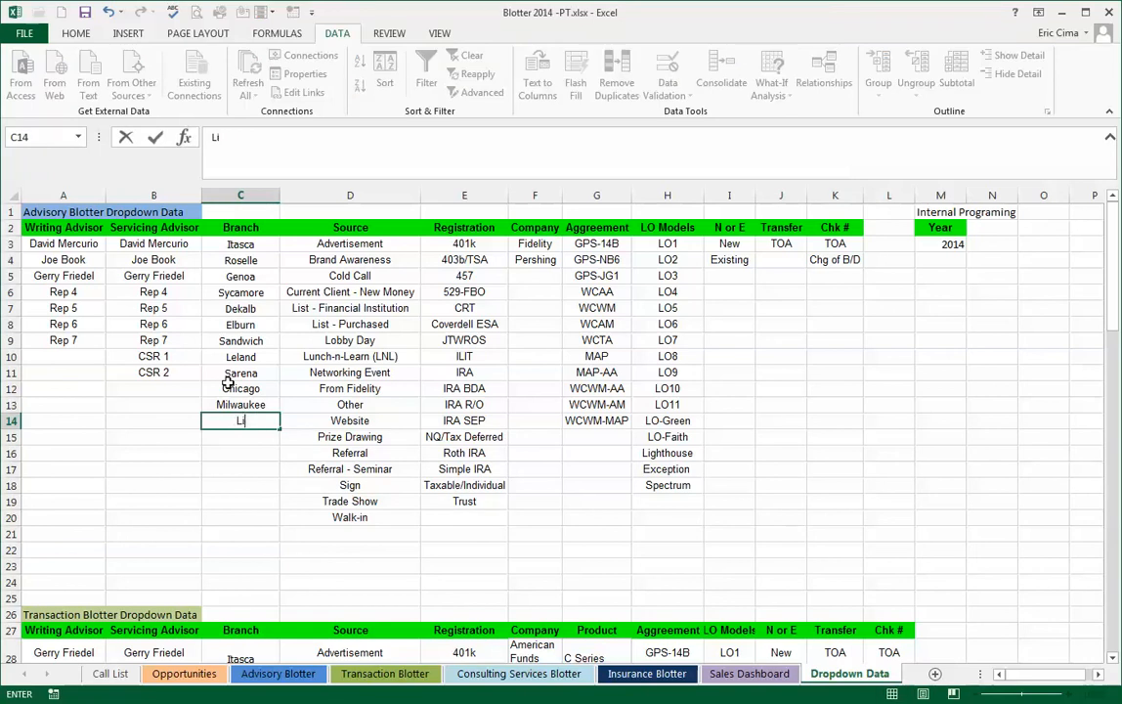
pyautogui.write('bertyville')
pyautogui.press('Return')
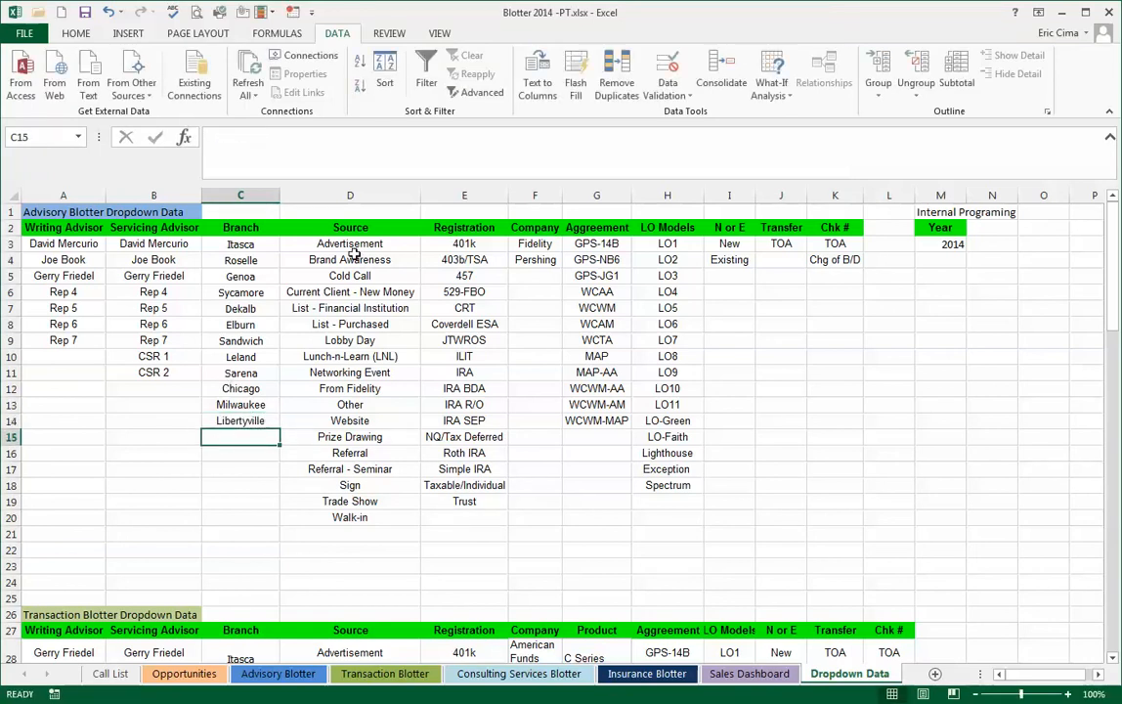
# - Review the full list of branches offered by the dropdown in cell E9 of the Advisory Blotter
pyautogui.click(278, 673)
pyautogui.click(404, 327)
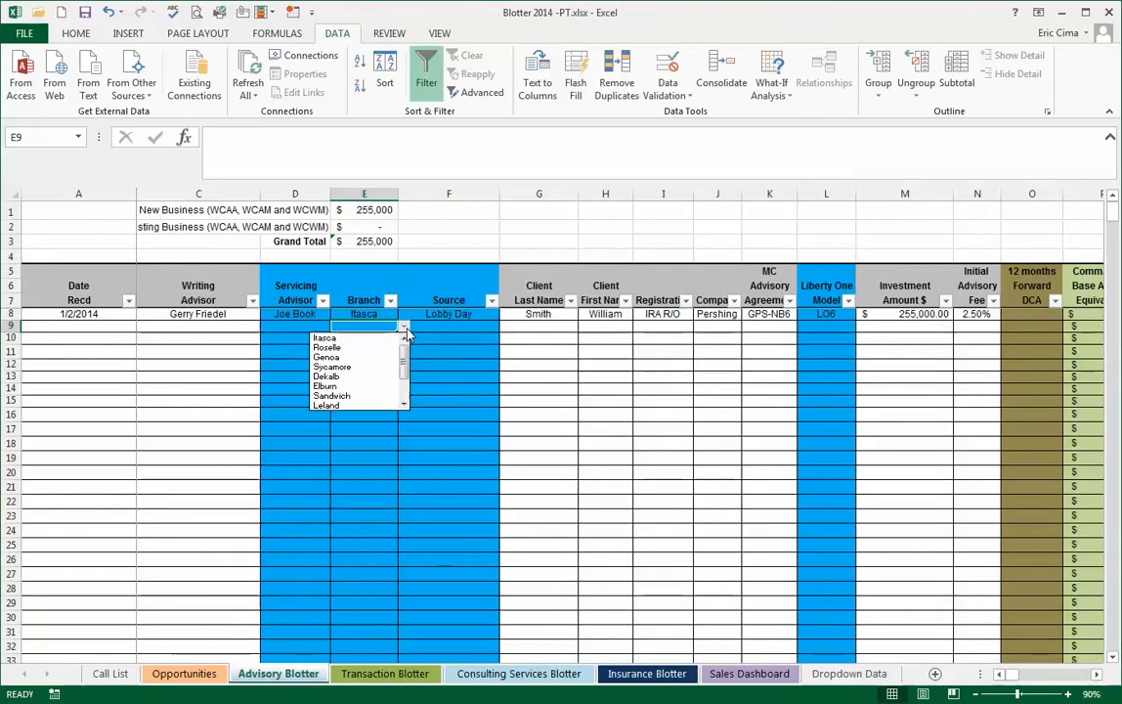
pyautogui.moveTo(403, 353); pyautogui.dragTo(403, 402)
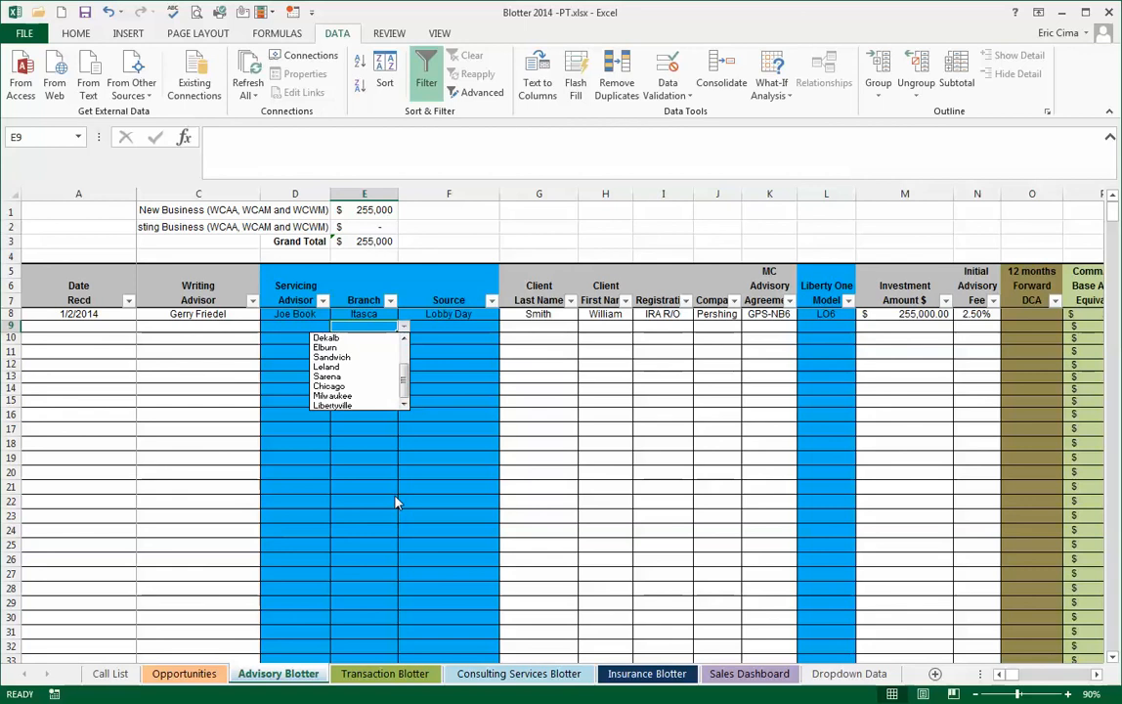
pyautogui.moveTo(404, 381); pyautogui.dragTo(403, 357)
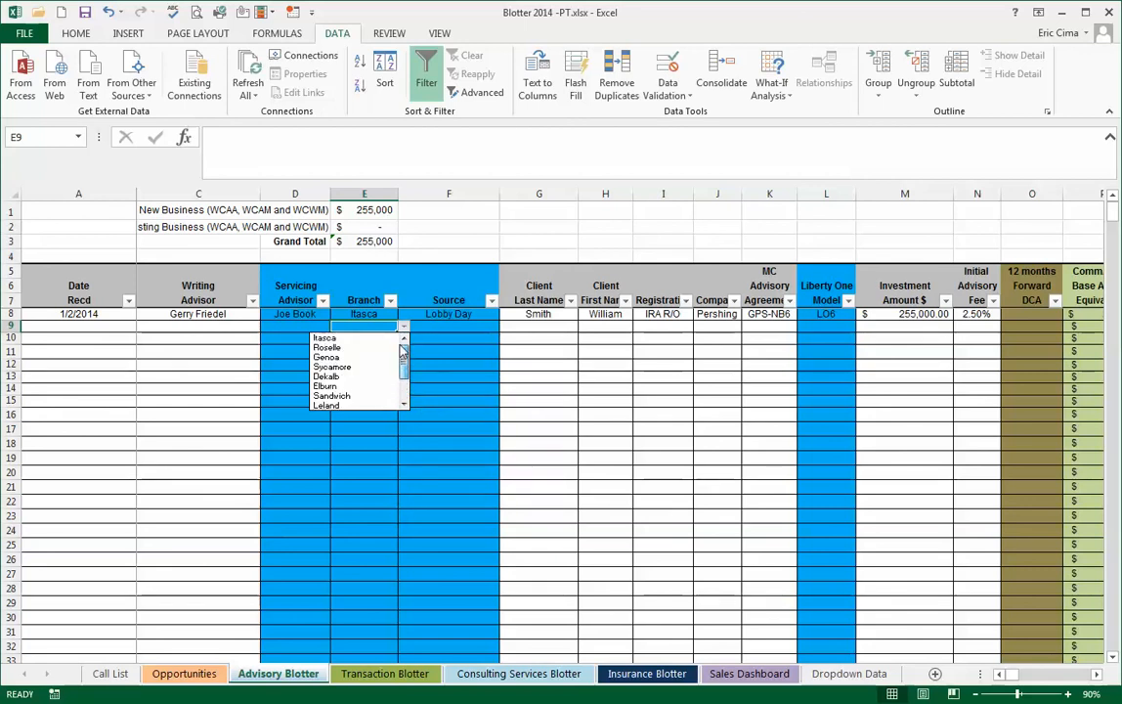
pyautogui.click(362, 456)
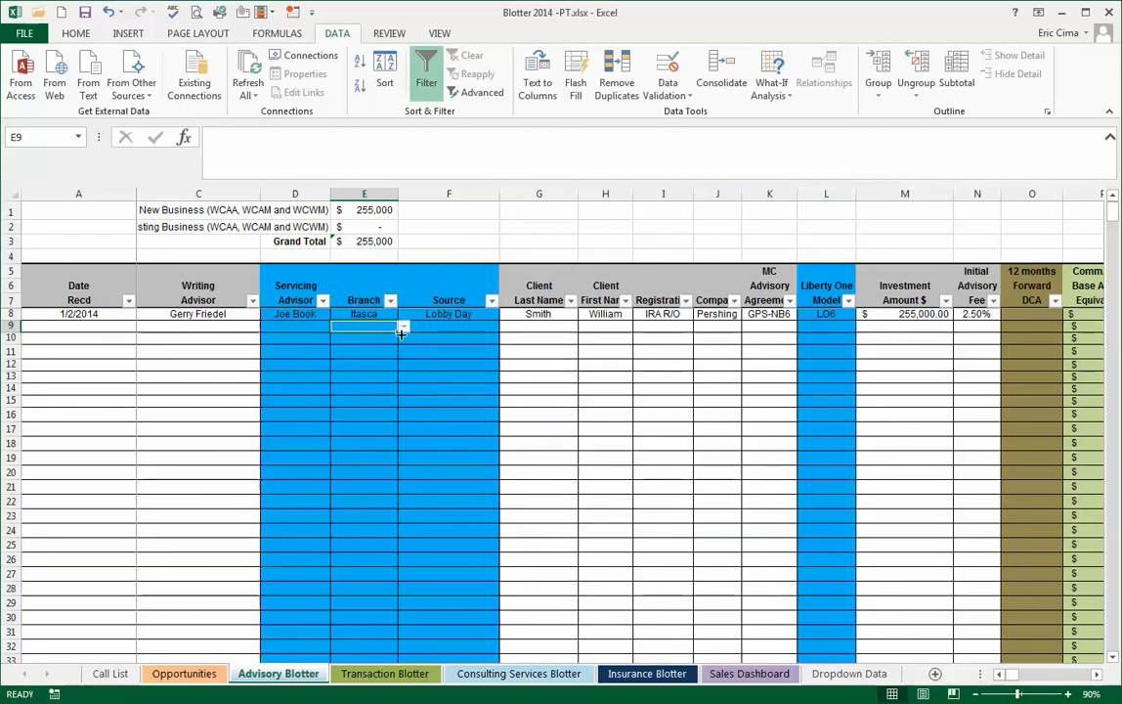
# - Select the branch names from Itasca through Sarena in C3:C11 of the Dropdown Data sheet
pyautogui.click(847, 674)
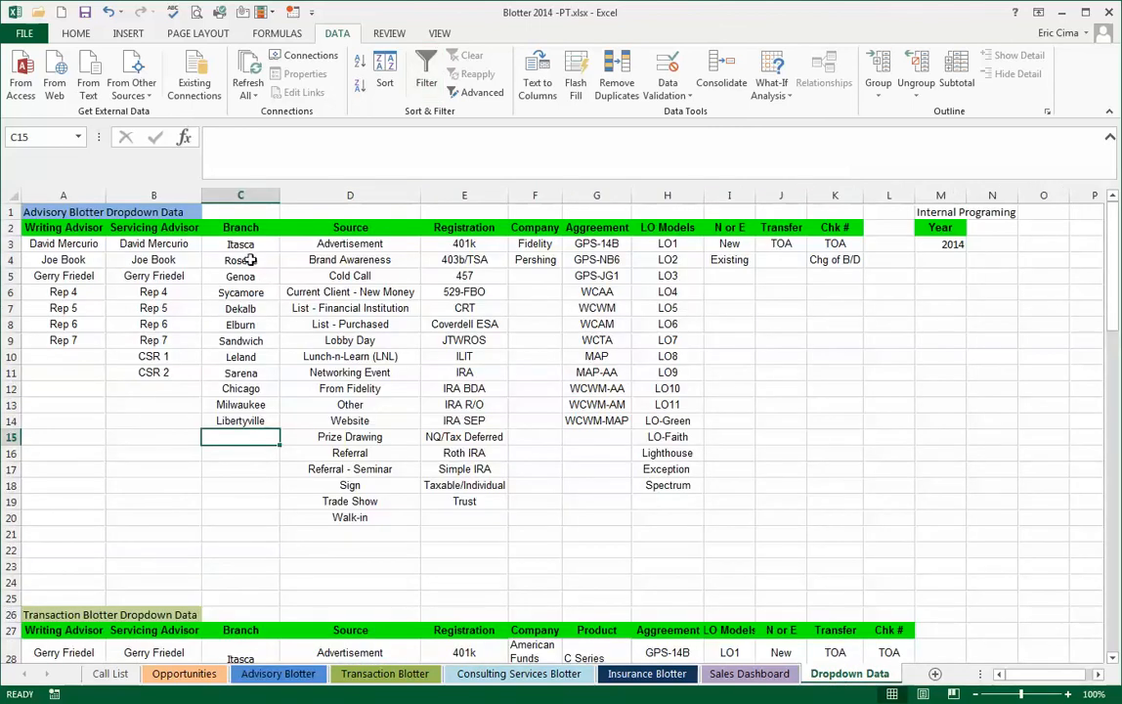
pyautogui.moveTo(247, 246); pyautogui.dragTo(245, 374)
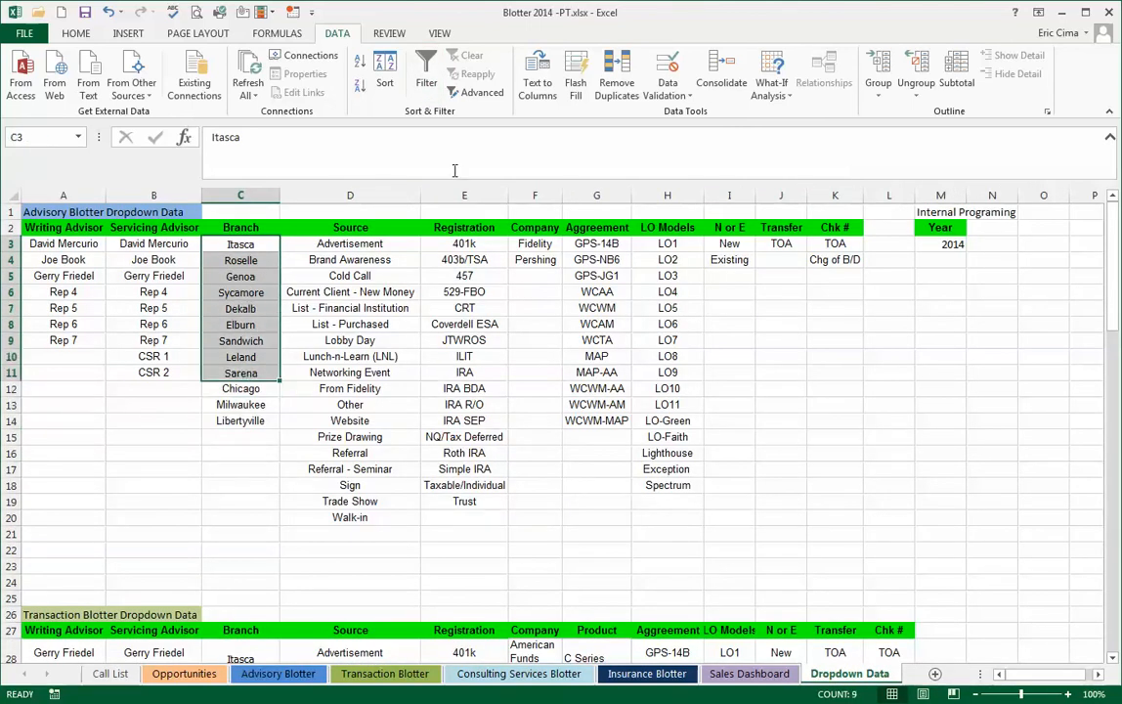